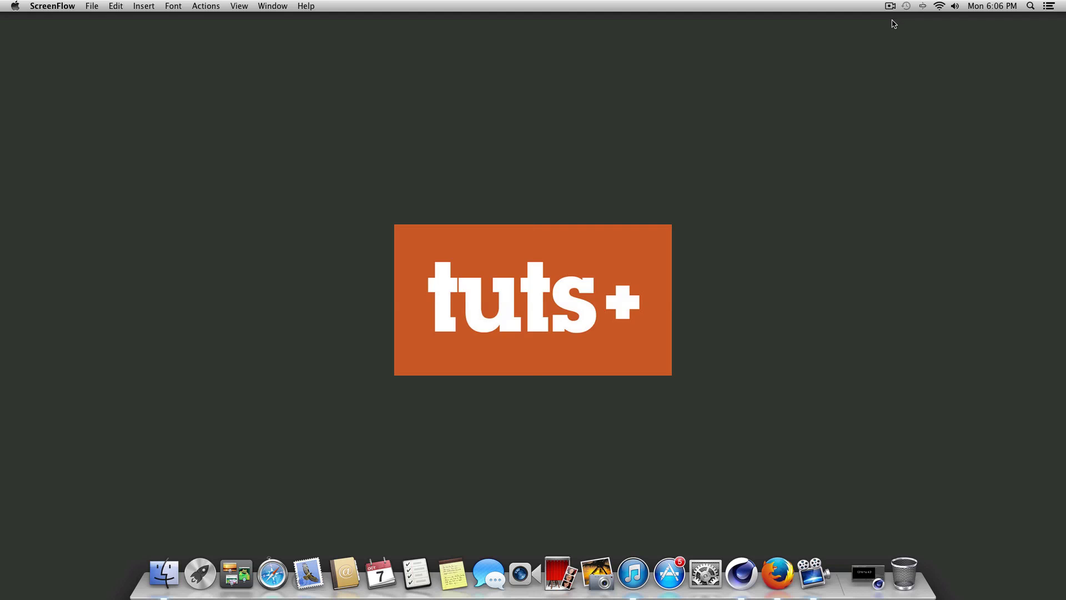
Switch to Cinema 4D and delete the Cloner, Torus and Text objects from the scene.
click(868, 575)
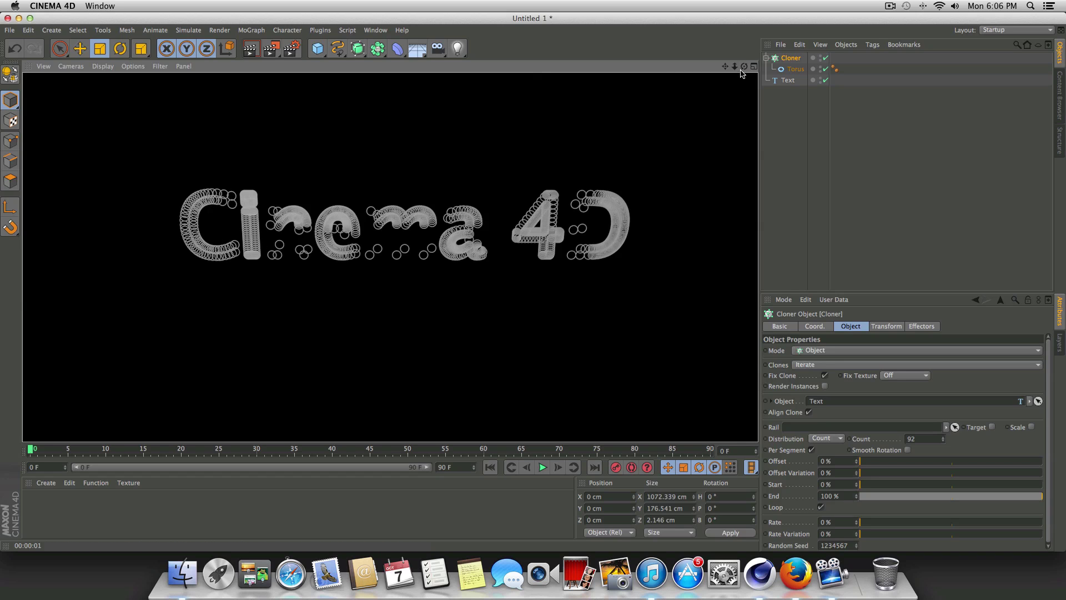
drag(744, 66, 768, 117)
drag(744, 66, 722, 66)
drag(834, 95, 770, 34)
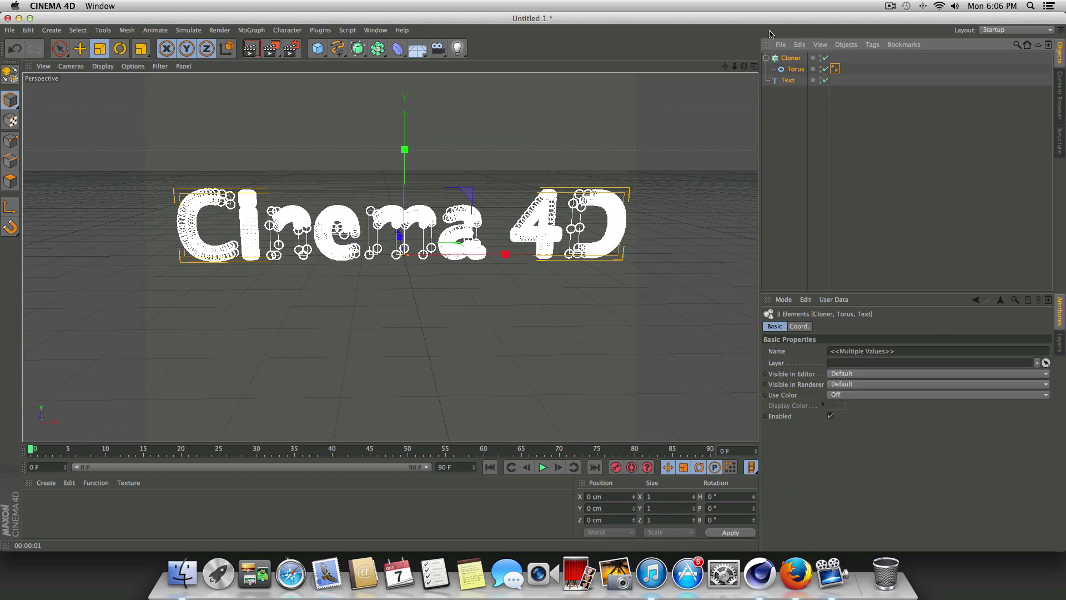
key(Delete)
drag(744, 67, 745, 69)
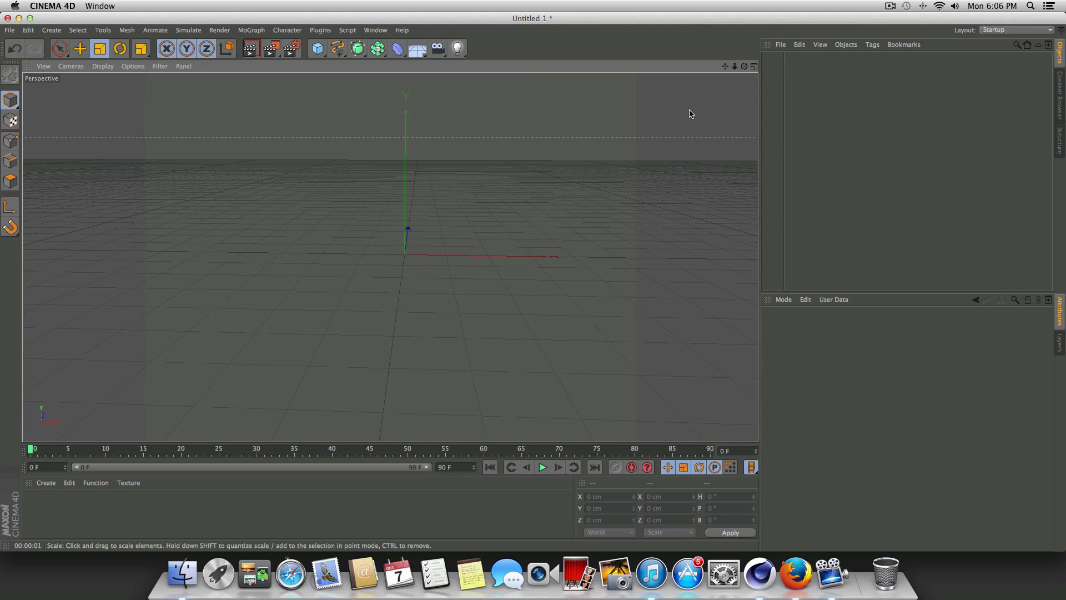
Add a Text spline to the empty scene.
click(340, 49)
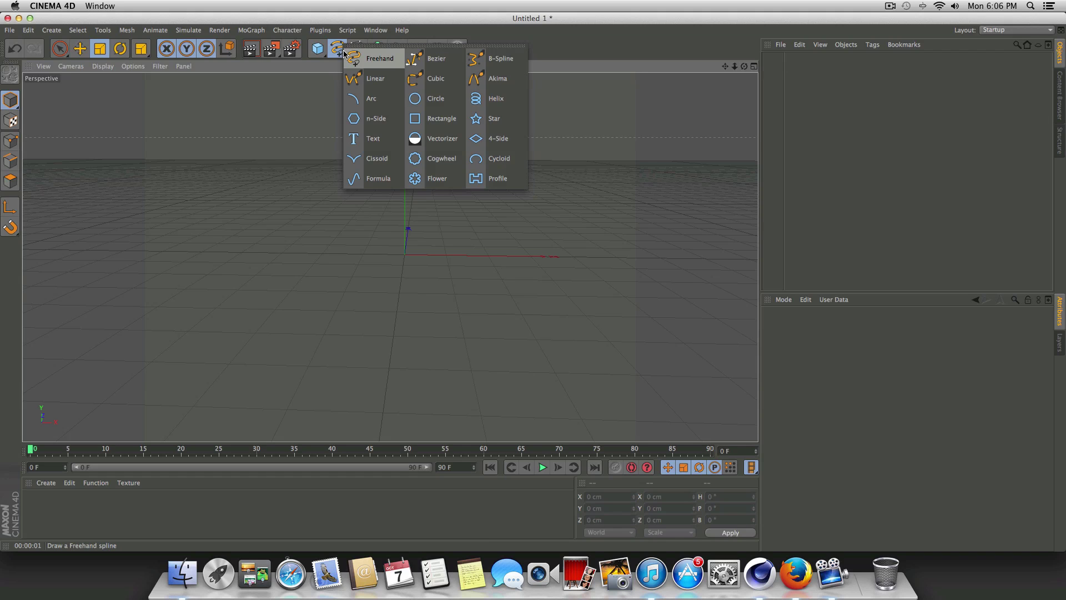
click(383, 138)
click(337, 49)
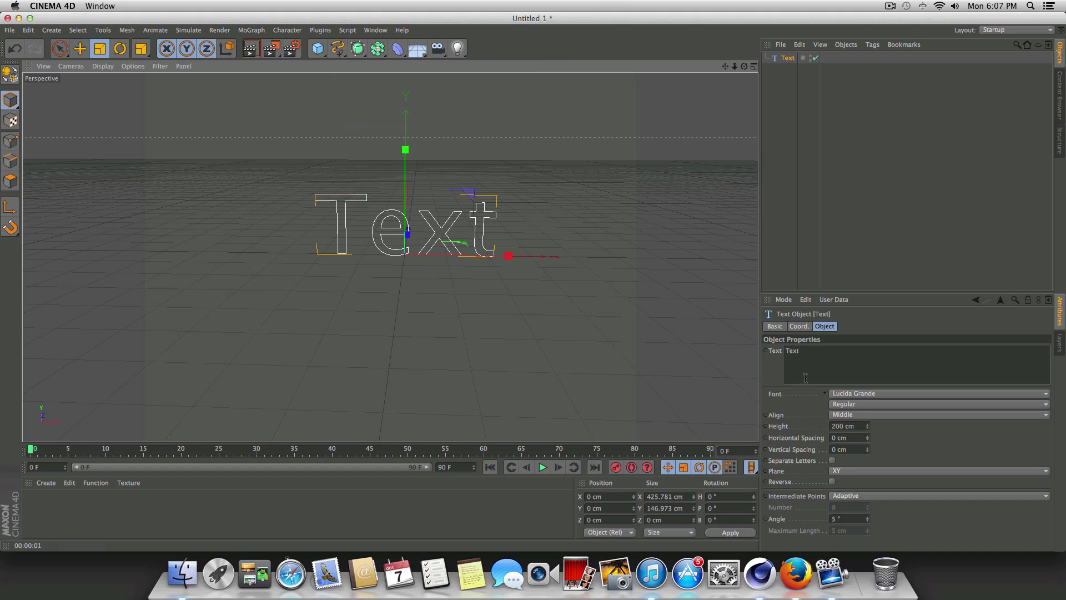
Clear the Text spline's content and enter "Text" again.
drag(801, 350, 786, 350)
key(BackSpace)
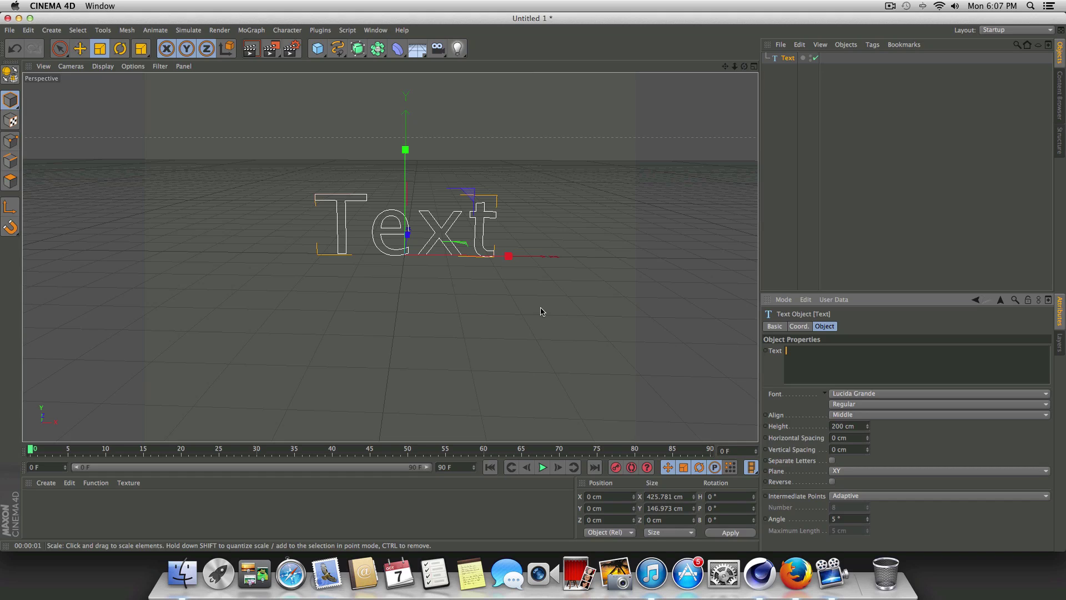
key(Tab)
key(Tab)
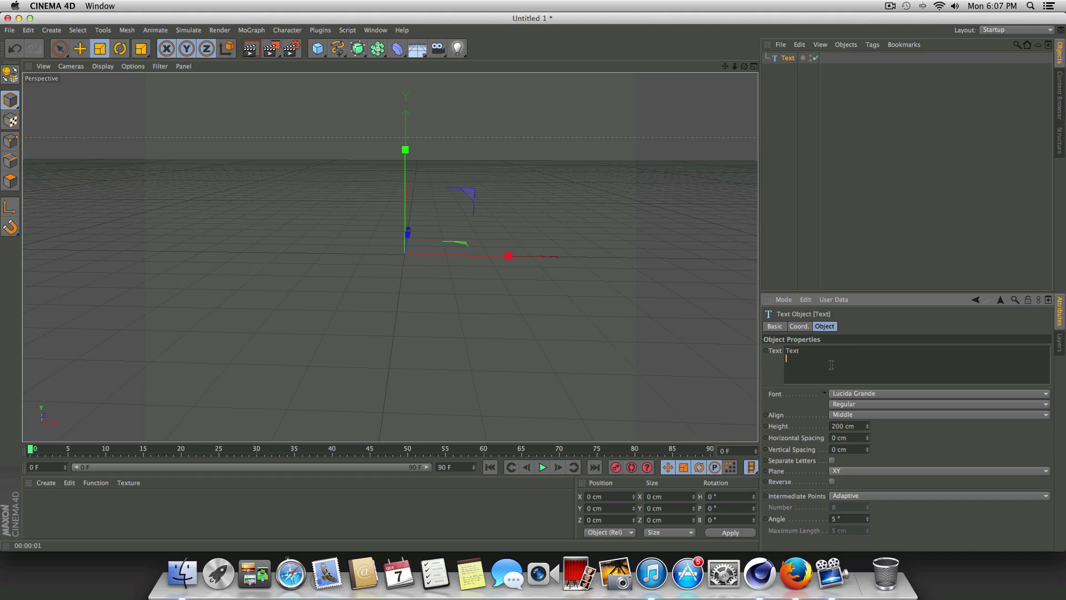
click(851, 437)
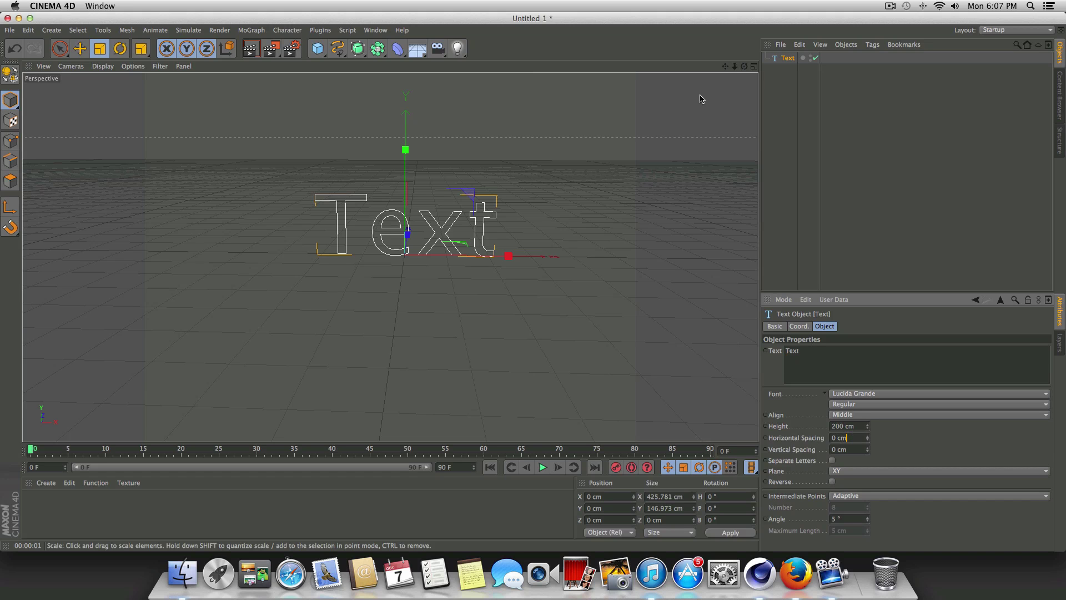
Set the Text spline's height to 203 cm and its horizontal spacing to -6 cm.
drag(735, 67, 712, 91)
mouse_move(868, 427)
mouse_down()
mouse_move(869, 414)
mouse_move(869, 439)
mouse_up()
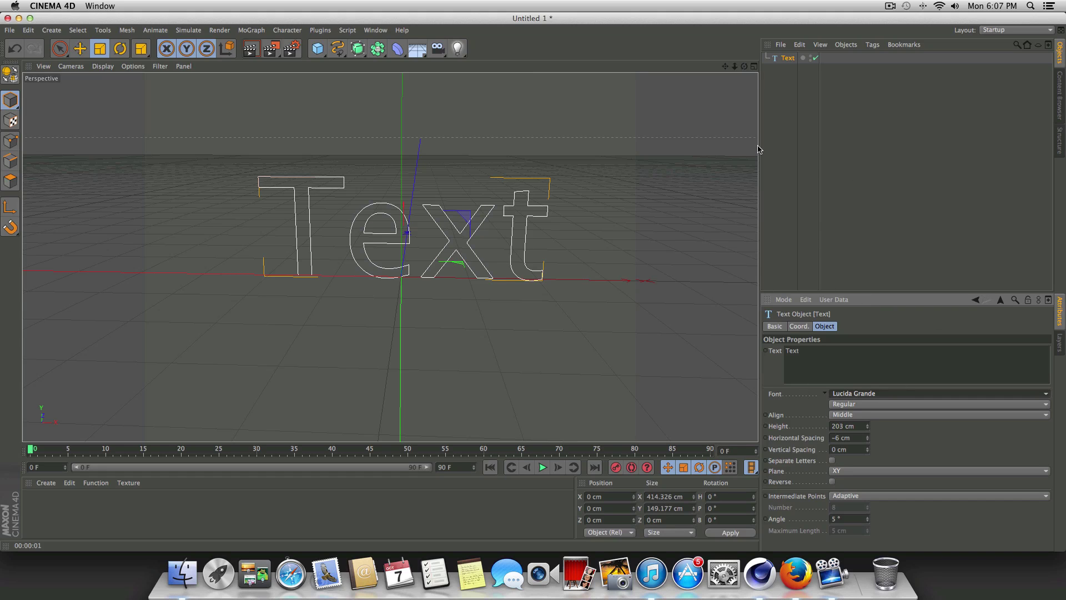
click(871, 393)
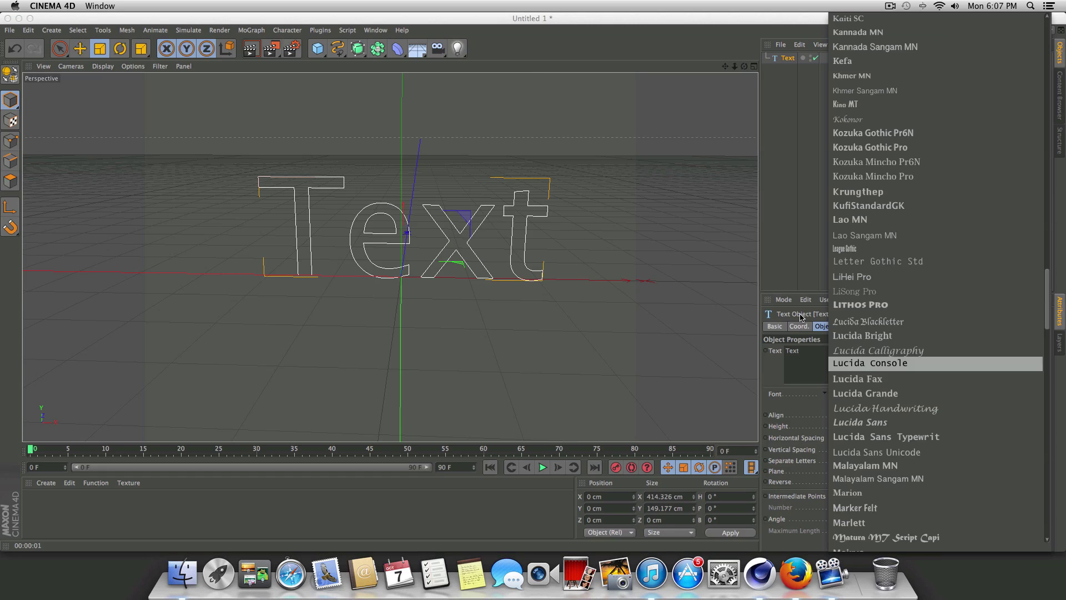
click(605, 74)
click(788, 57)
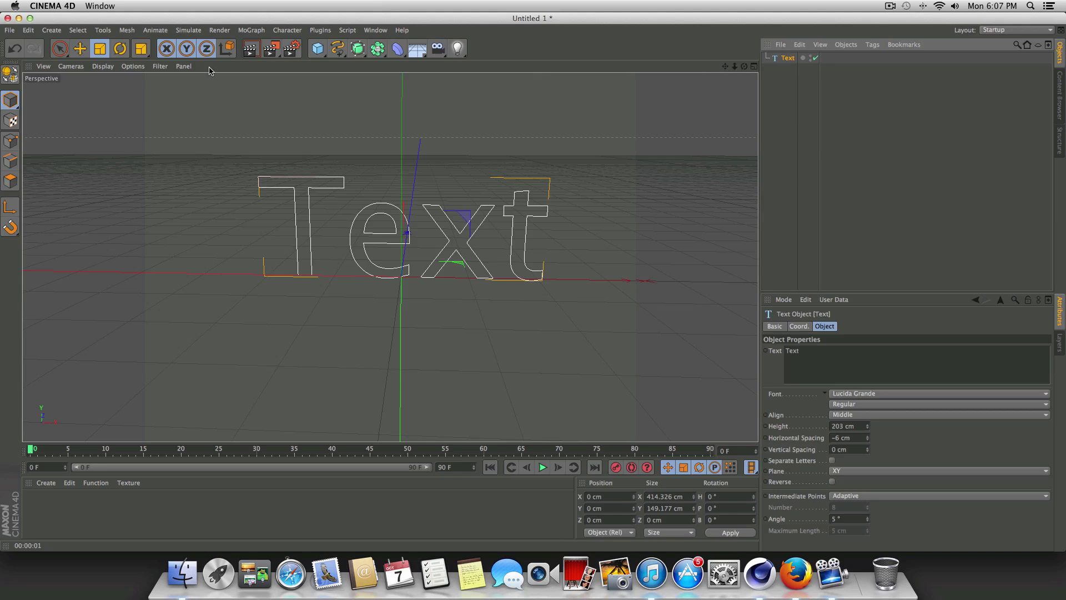
Add a MoGraph Cloner and set its mode to Object.
click(251, 31)
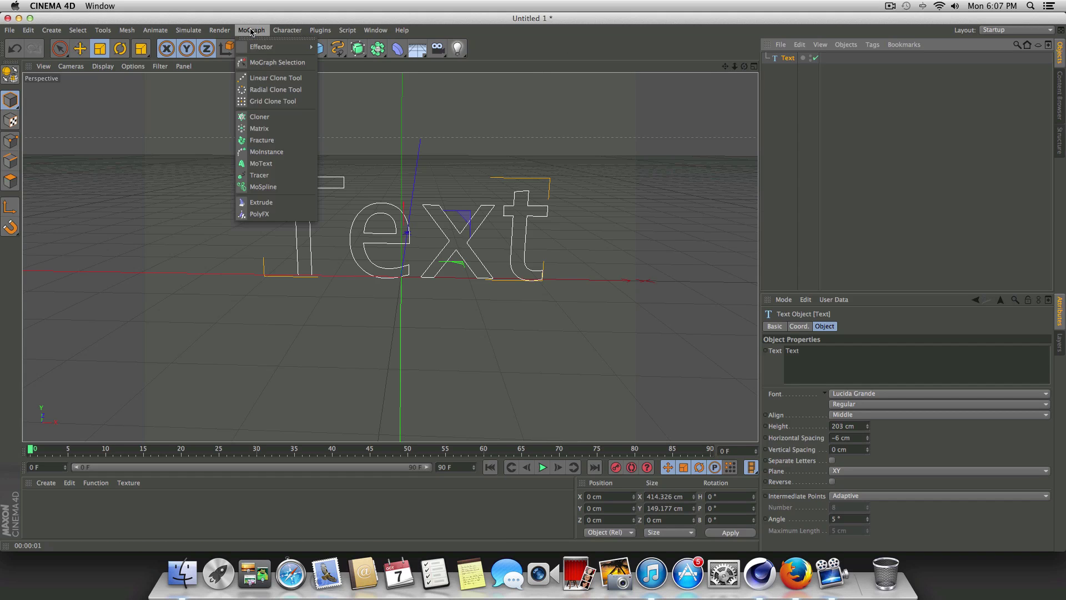
click(267, 119)
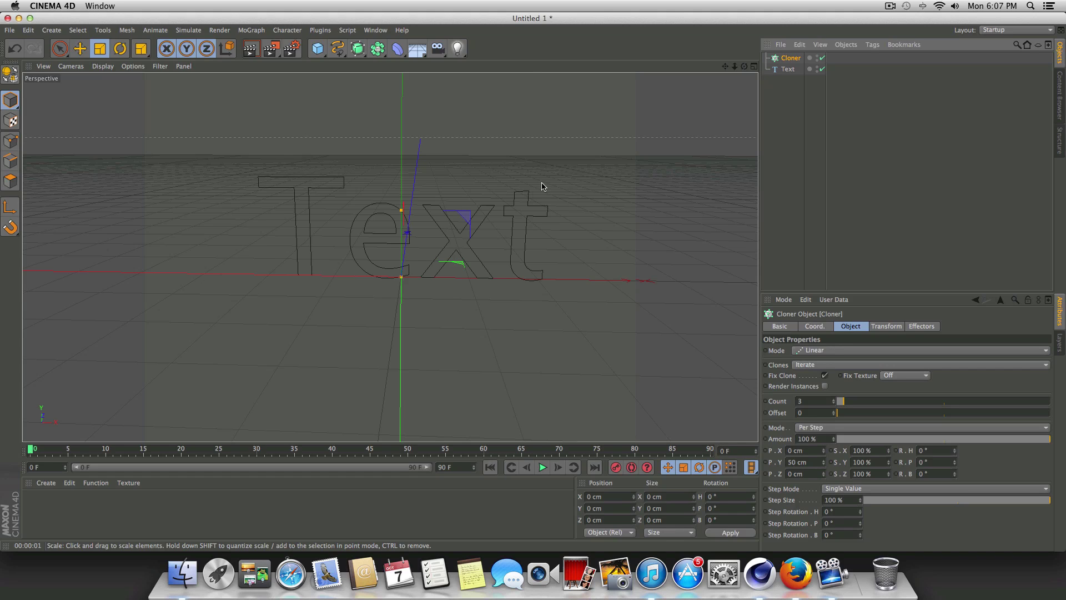
click(810, 351)
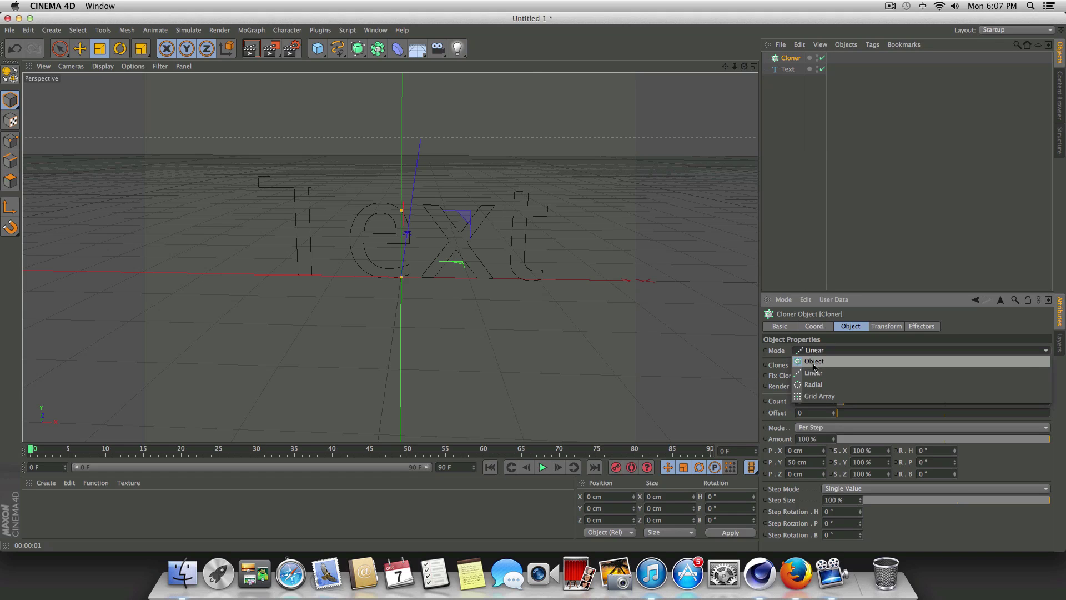
click(815, 361)
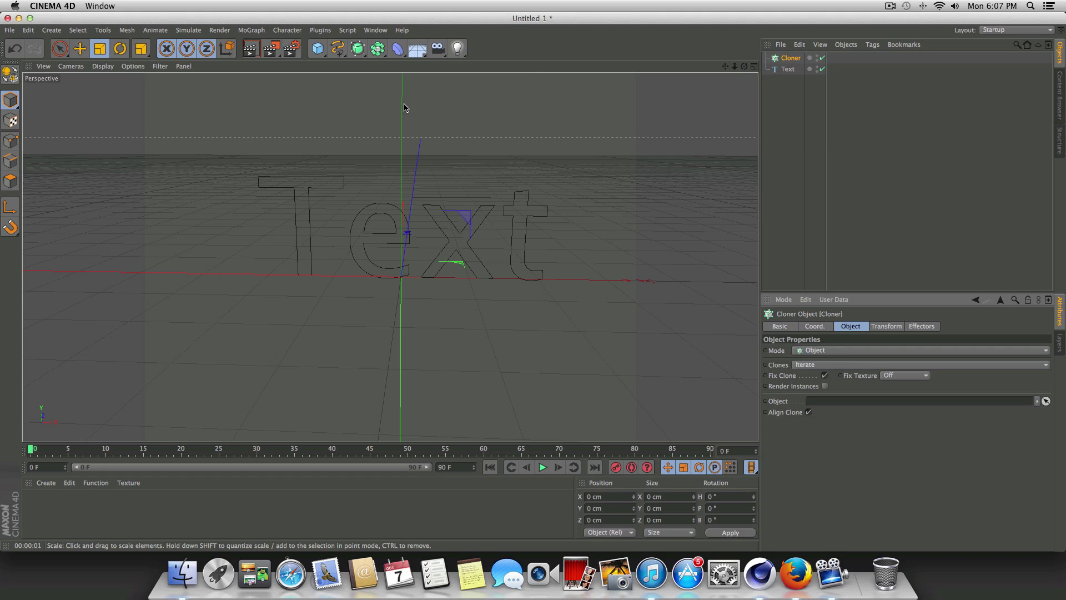
Add a Pyramid primitive and scale it down to about 9.2 × 13.2 × 14.4 cm.
click(317, 48)
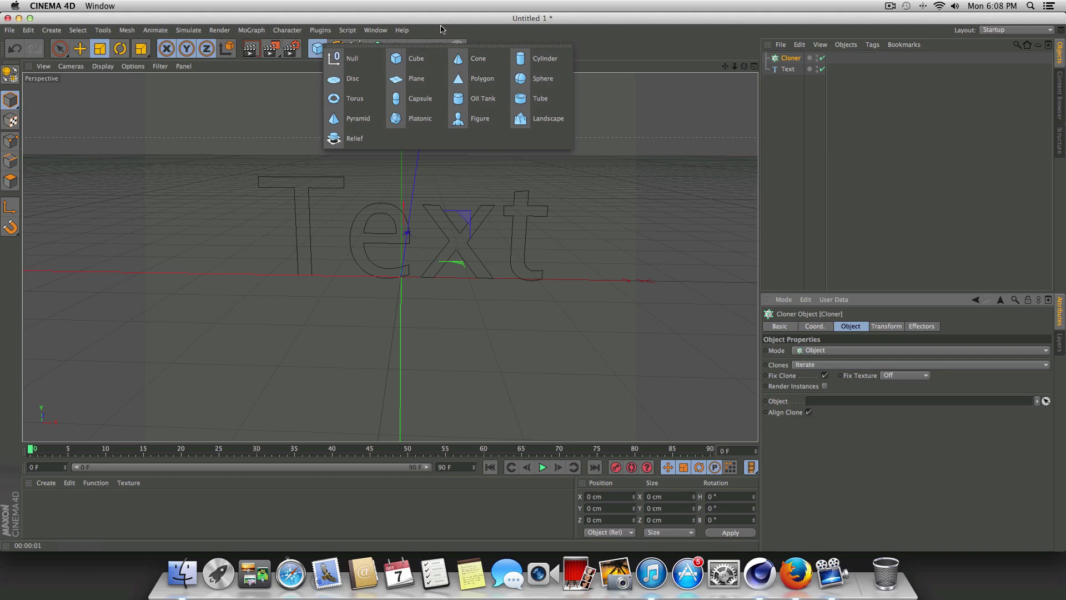
click(364, 117)
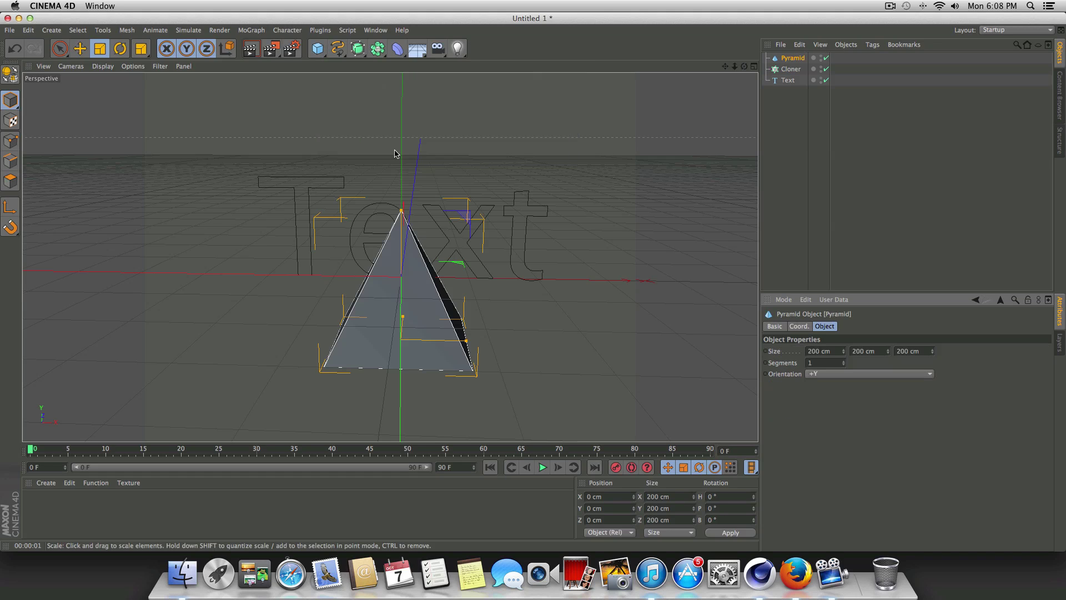
mouse_move(744, 66)
mouse_down()
mouse_move(802, 71)
mouse_move(757, 68)
mouse_up()
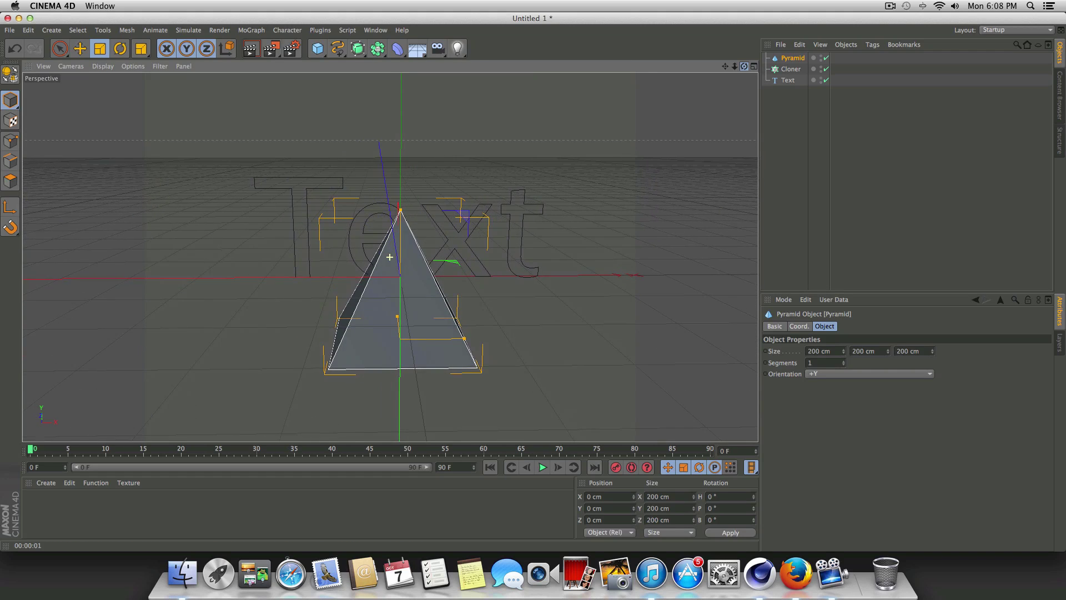
key(t)
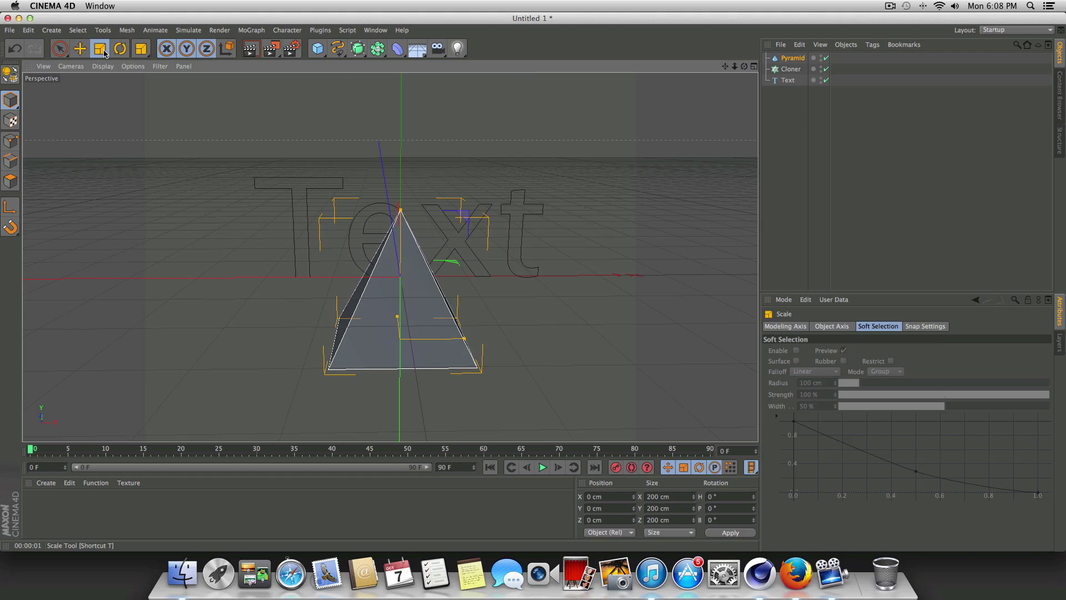
drag(390, 285, 168, 414)
drag(423, 277, 399, 285)
drag(272, 226, 64, 376)
Make the Pyramid a child of the Cloner in the object hierarchy.
click(785, 126)
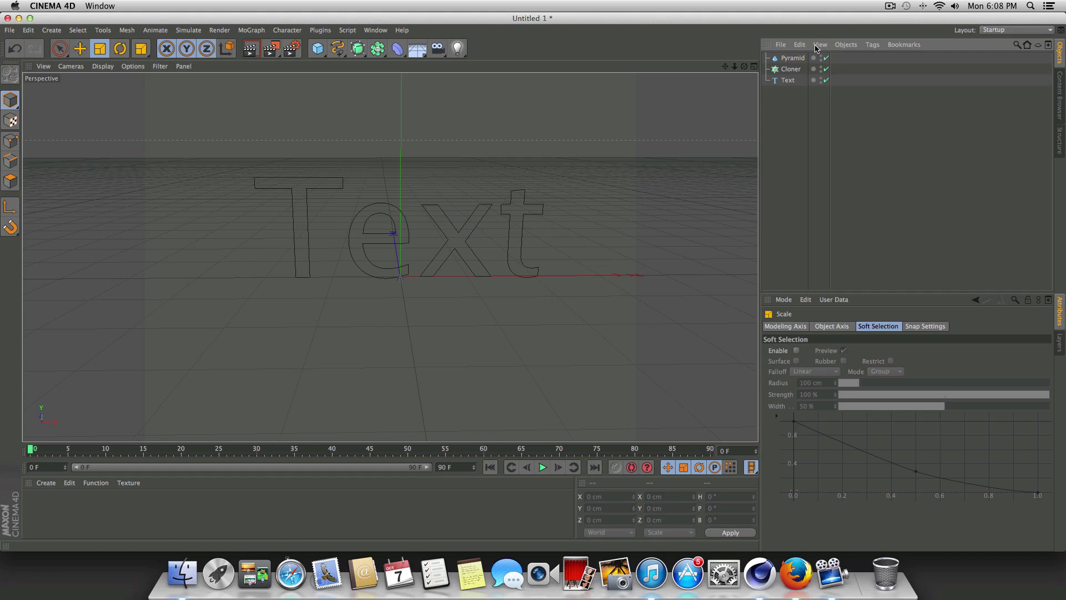
drag(793, 58, 792, 72)
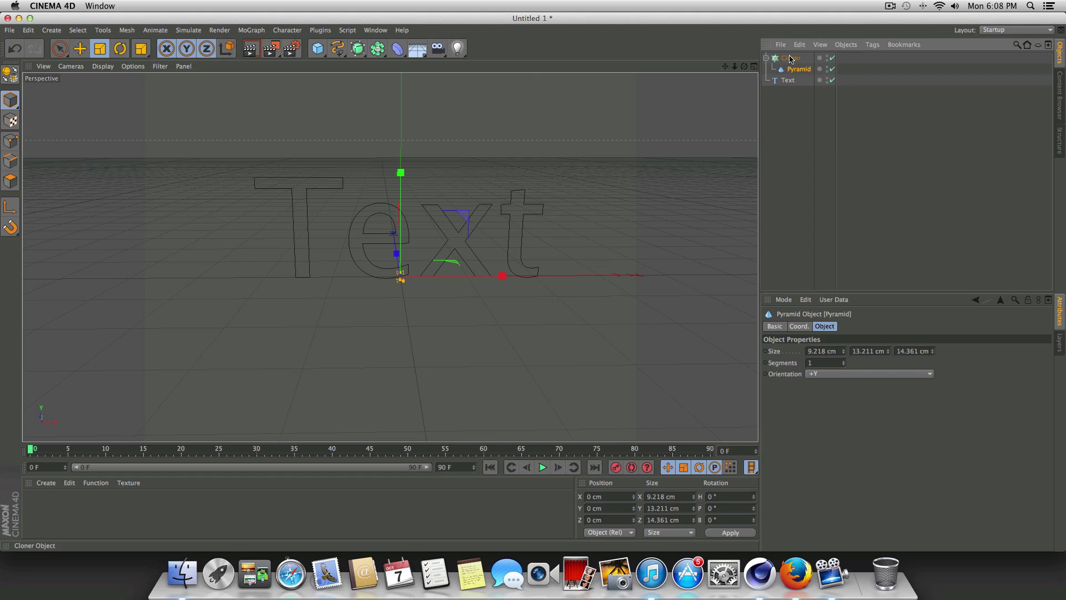
mouse_move(743, 69)
mouse_down()
mouse_move(717, 77)
mouse_move(737, 77)
mouse_up()
Assign the Text spline as the Cloner's target object so the pyramids follow the letters.
click(867, 57)
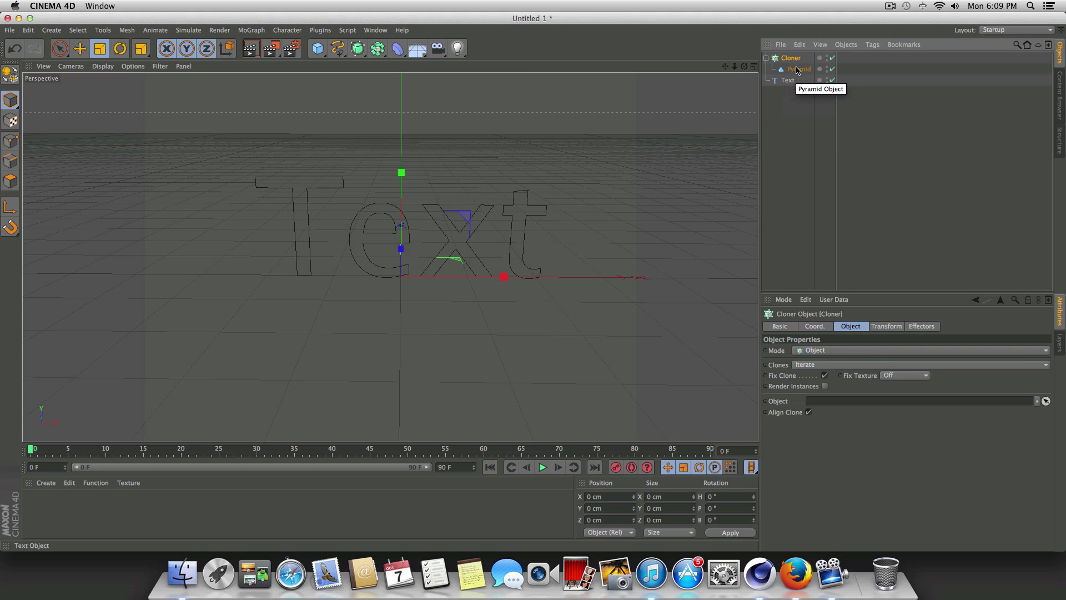
click(788, 81)
drag(788, 82, 836, 401)
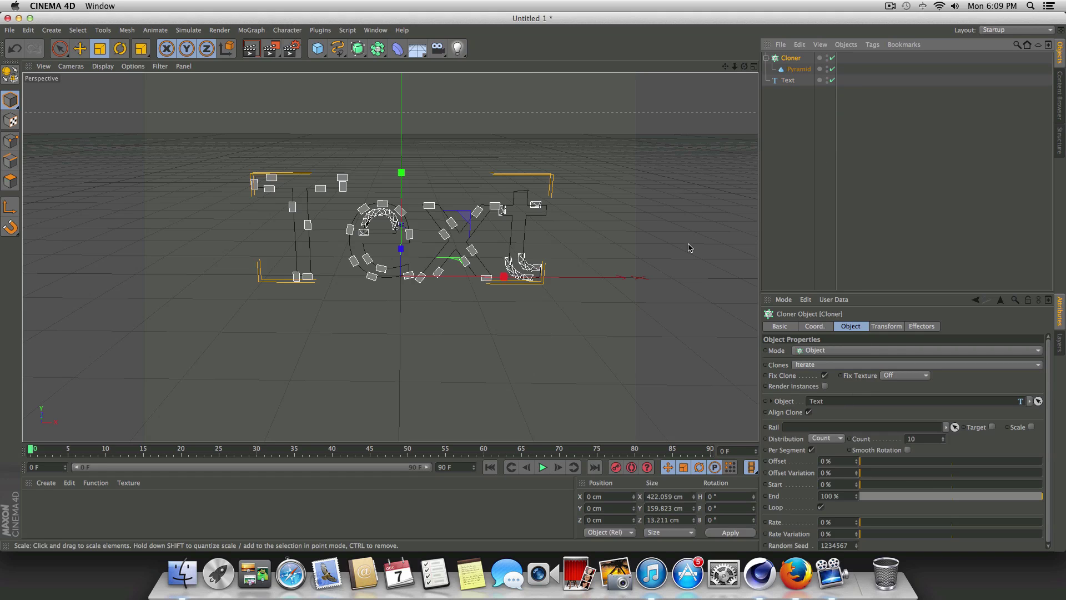
Render a preview of the cloned pyramids in the viewport, then reselect the Cloner.
drag(744, 66, 655, 96)
click(250, 48)
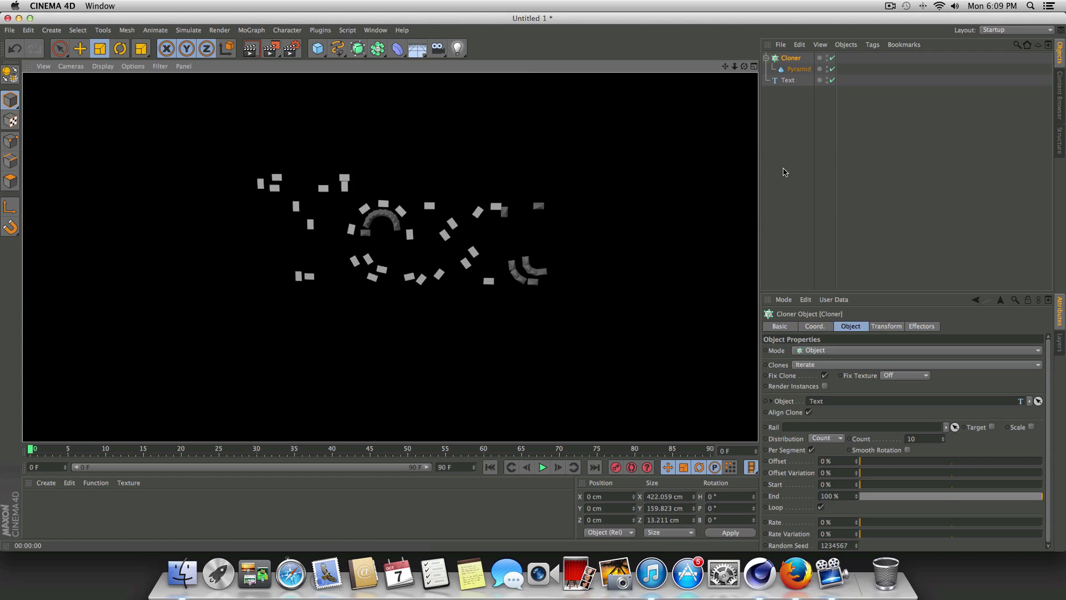
click(791, 59)
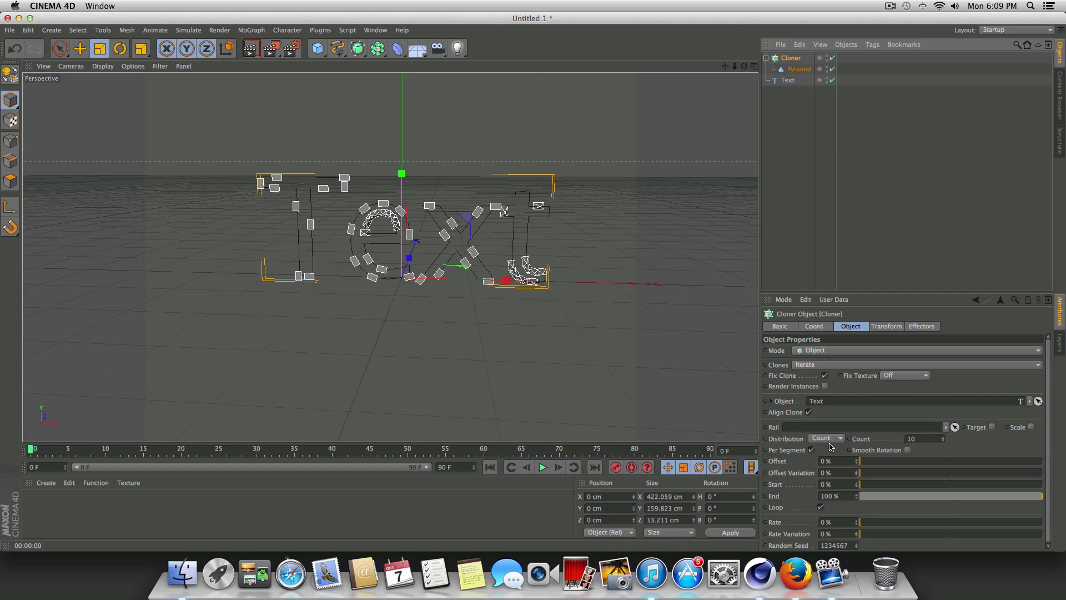
Try another Clones option on the Cloner and return it to Iterate.
click(833, 366)
click(827, 385)
click(830, 366)
click(826, 376)
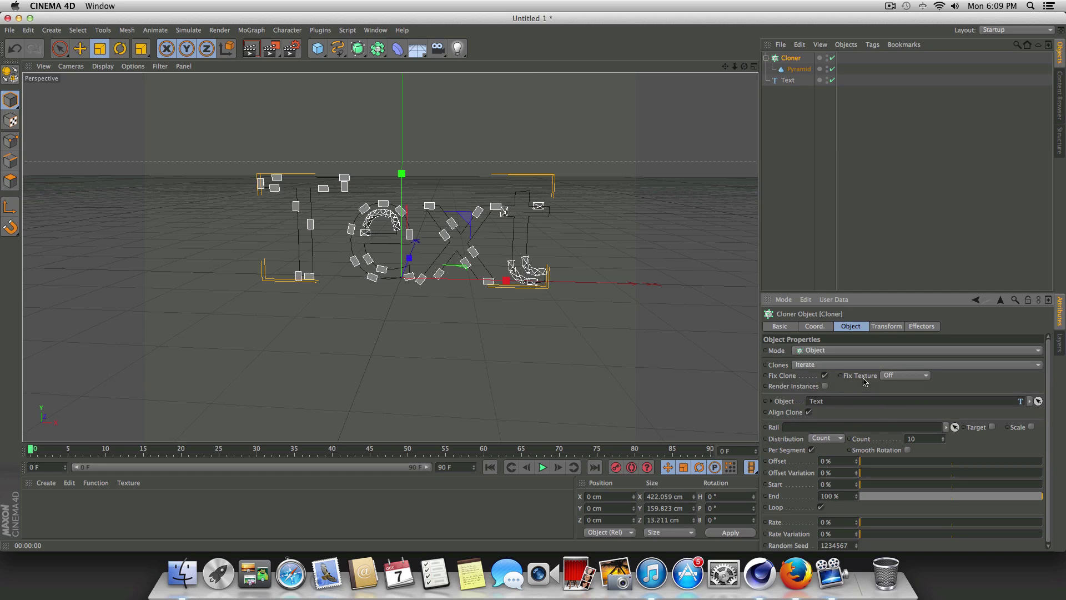
Set the Cloner's count to 49 and render a viewport preview.
drag(943, 439, 985, 417)
key(ctrl+r)
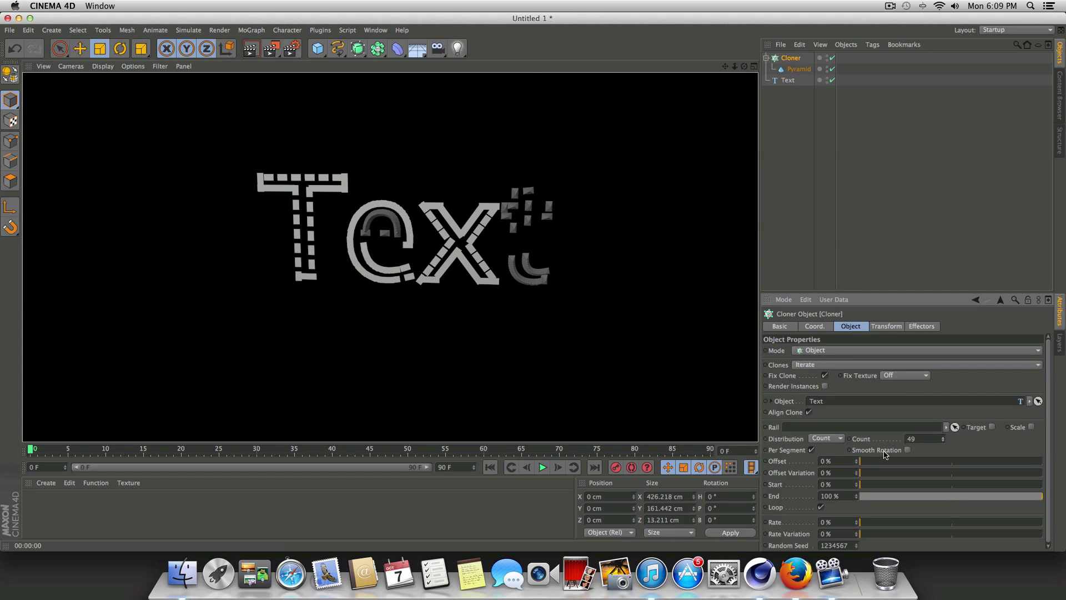
Set the Cloner's random seed to 1234591, offset to 57% and offset variation to 28%.
click(857, 543)
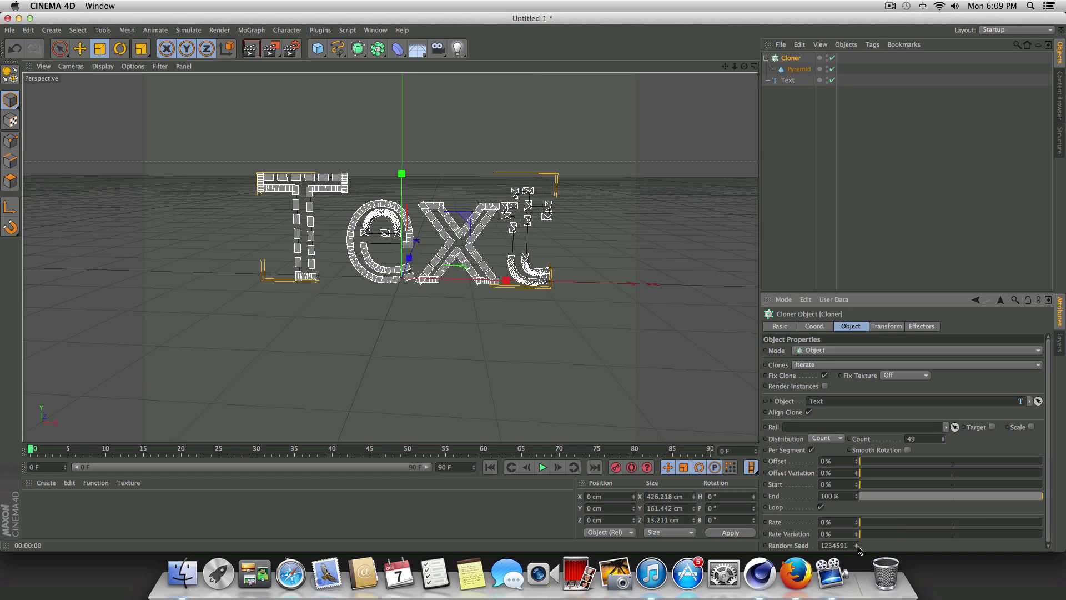
drag(886, 464, 954, 461)
drag(869, 484, 967, 471)
Try the Step, Even and Vertex distributions on the Cloner, then return the distribution to Count.
click(825, 438)
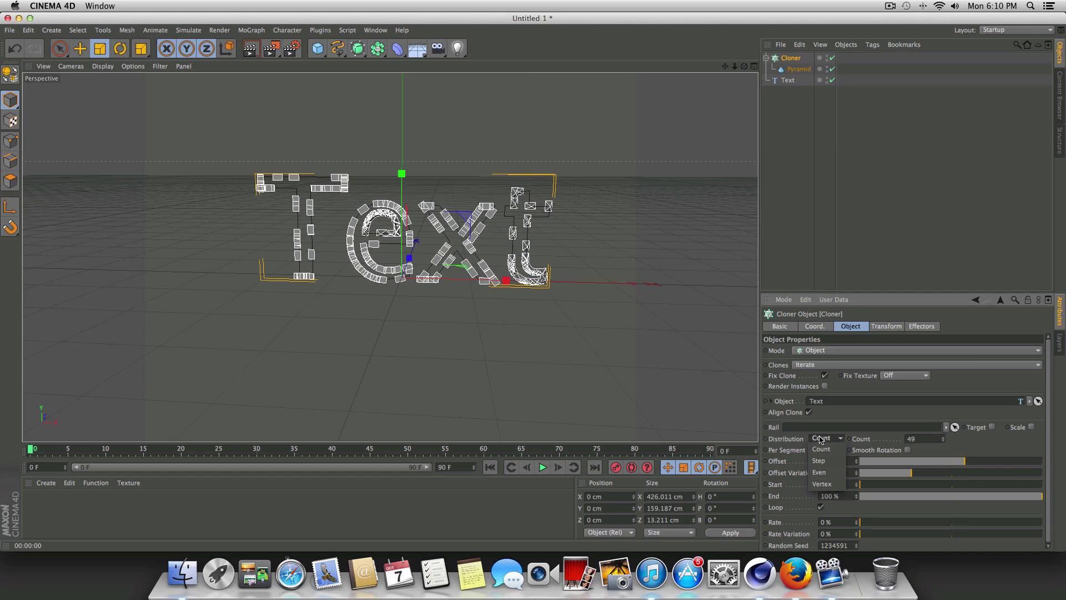
click(830, 461)
click(826, 438)
click(826, 468)
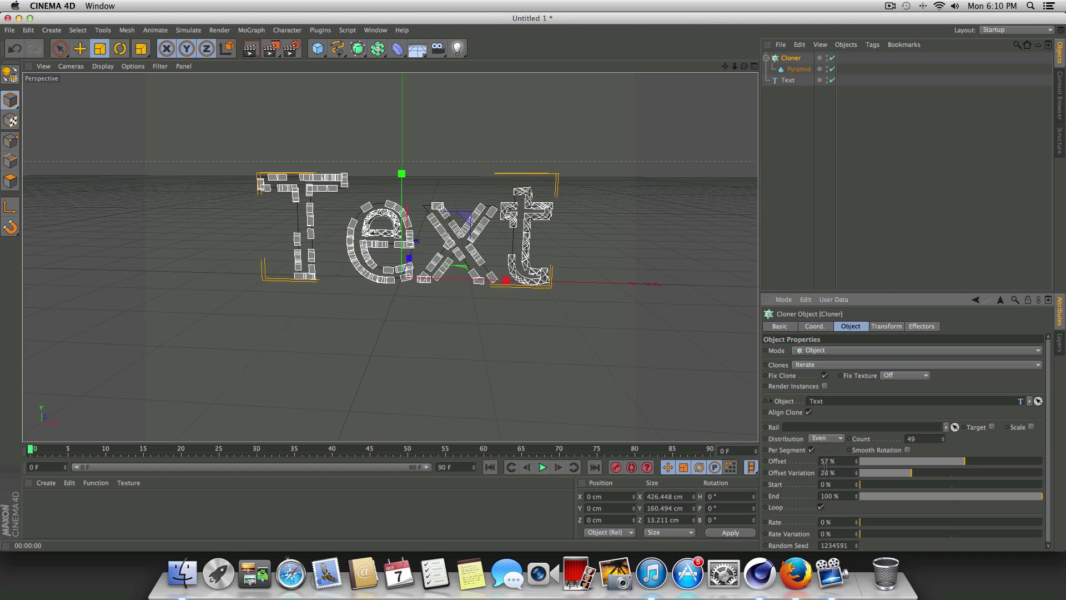
click(827, 439)
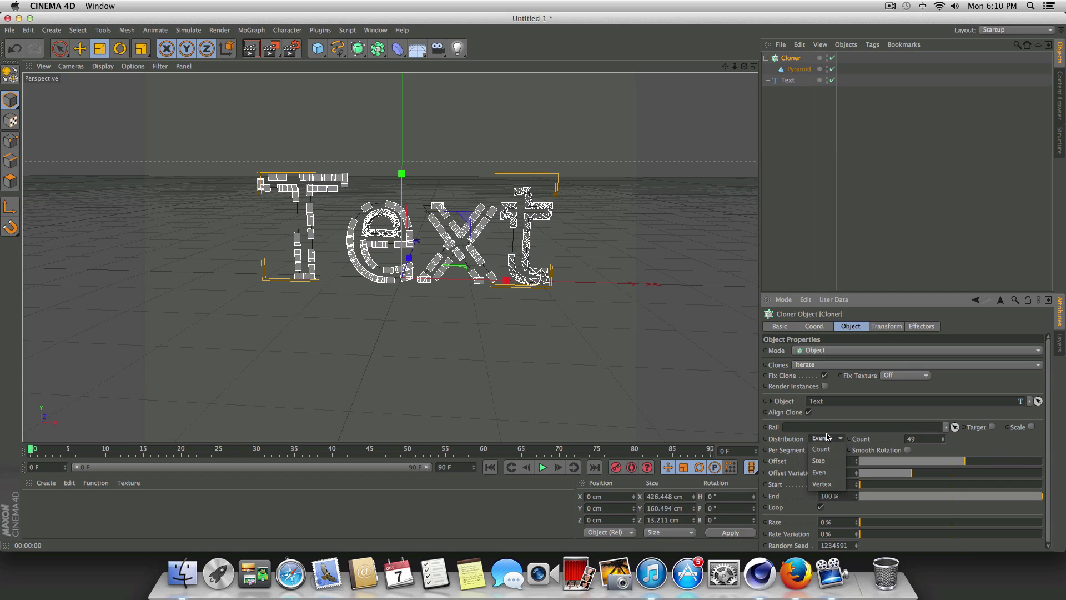
click(823, 485)
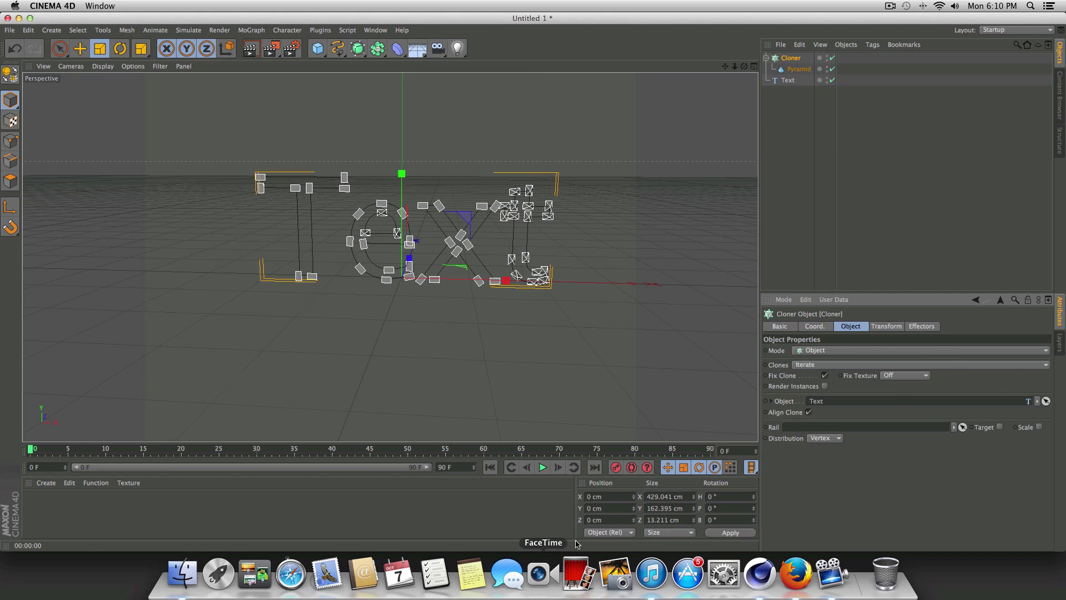
click(827, 438)
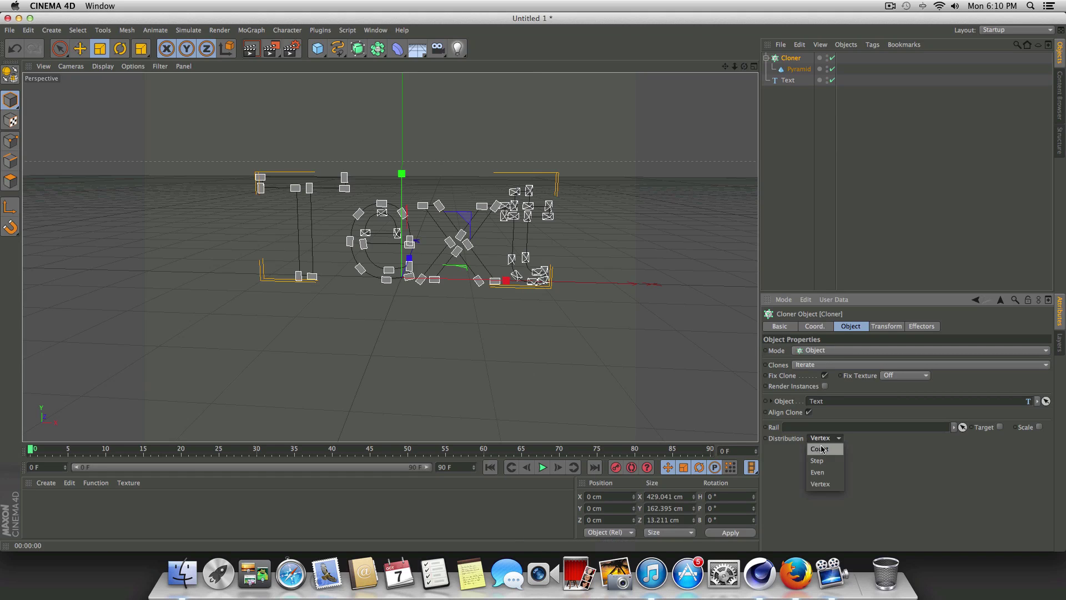
click(820, 449)
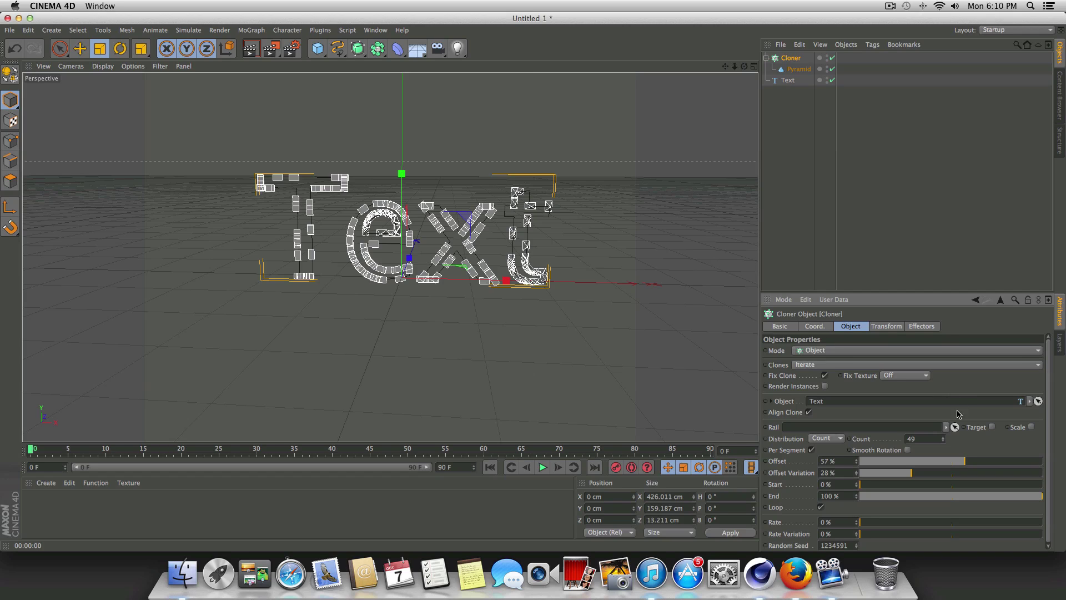
Check the Cloner's Transform and Effectors settings and add a Random effector to it.
click(888, 327)
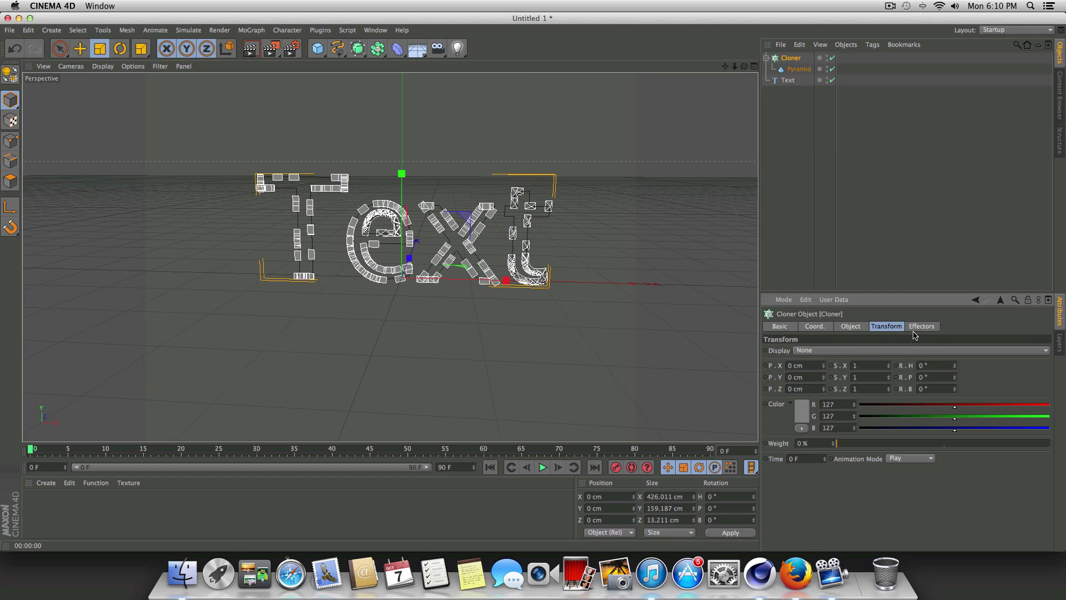
click(936, 328)
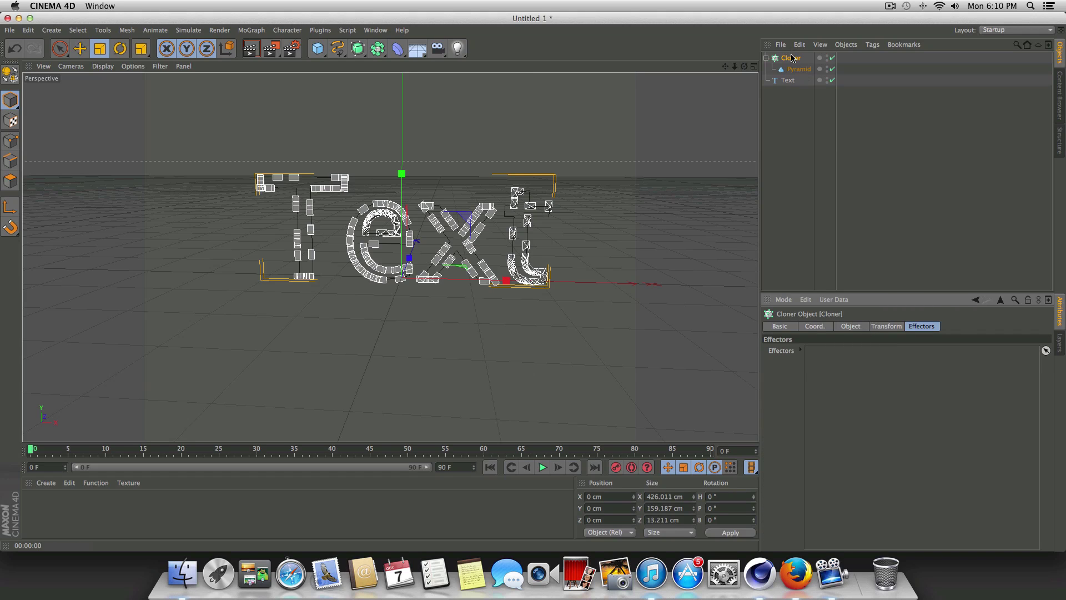
click(261, 32)
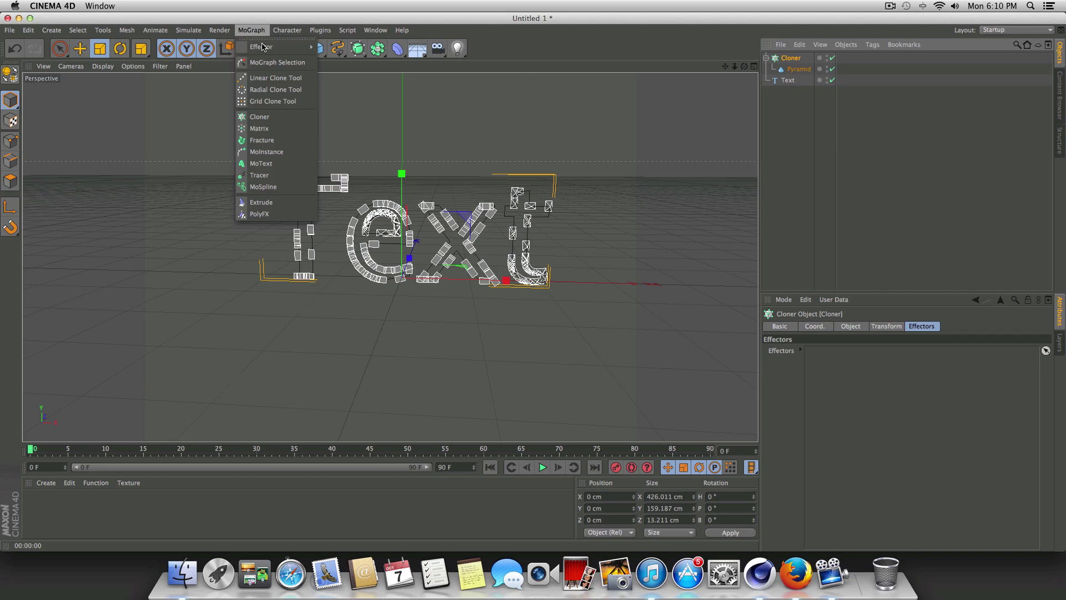
mouse_move(269, 48)
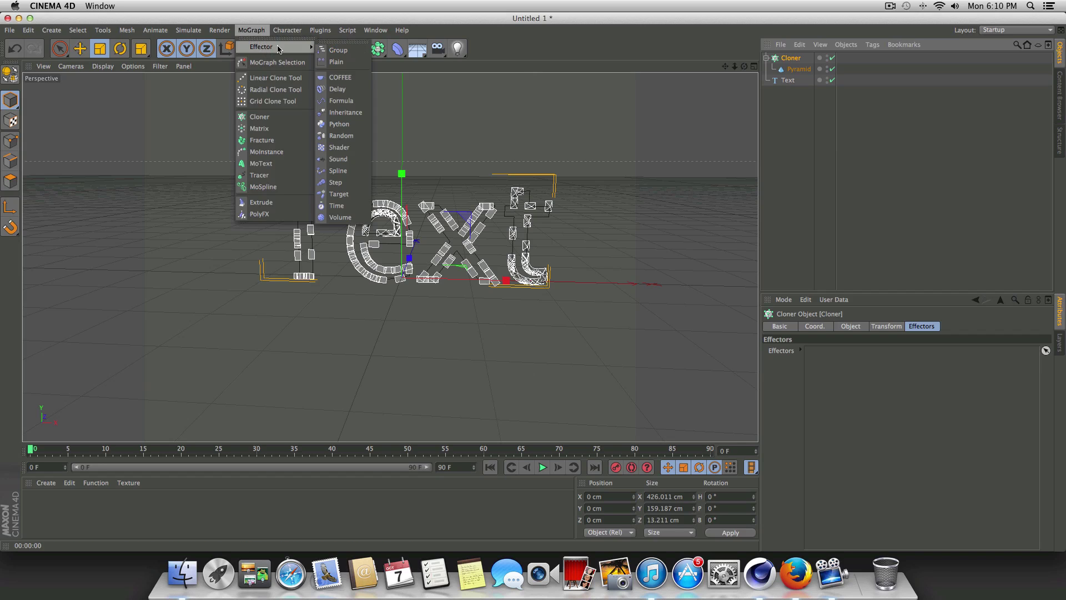
click(351, 139)
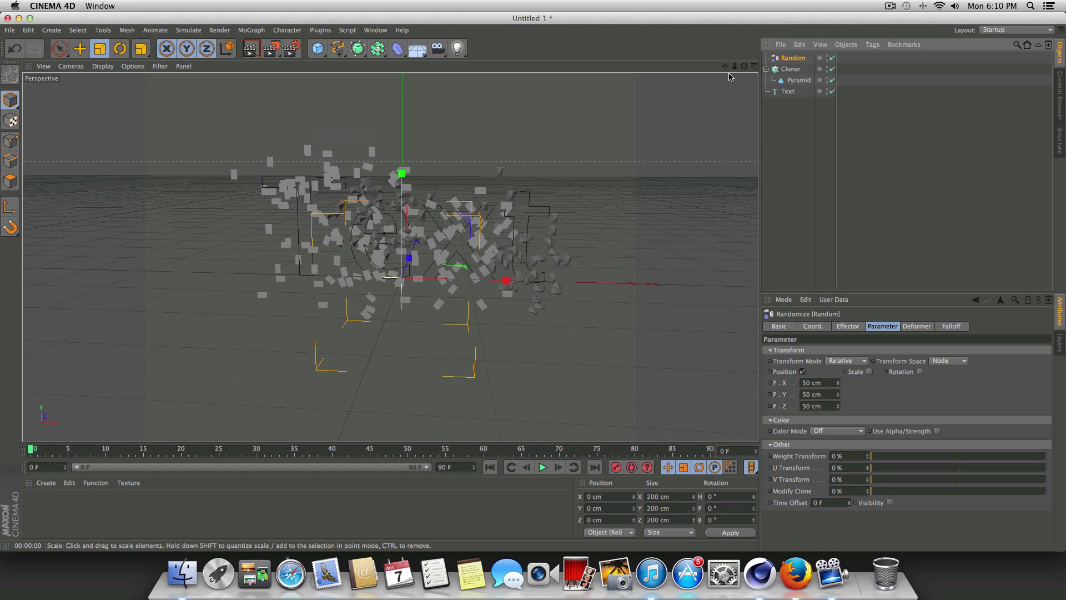
Set the Random effector's position to X -8 cm, Y -27 cm and Z 17 cm.
mouse_move(744, 66)
mouse_down()
mouse_move(683, 91)
mouse_move(558, 114)
mouse_move(744, 66)
mouse_up()
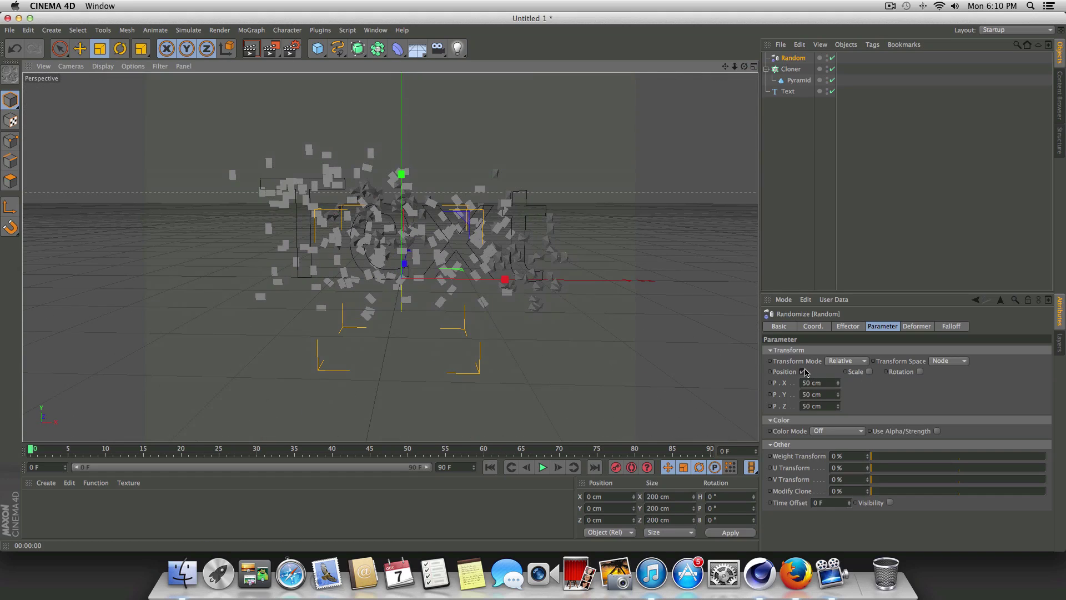
drag(838, 387, 838, 407)
Enable rotation on the Random effector with H 144°, P -78° and B -149°, and render a viewport preview.
click(920, 372)
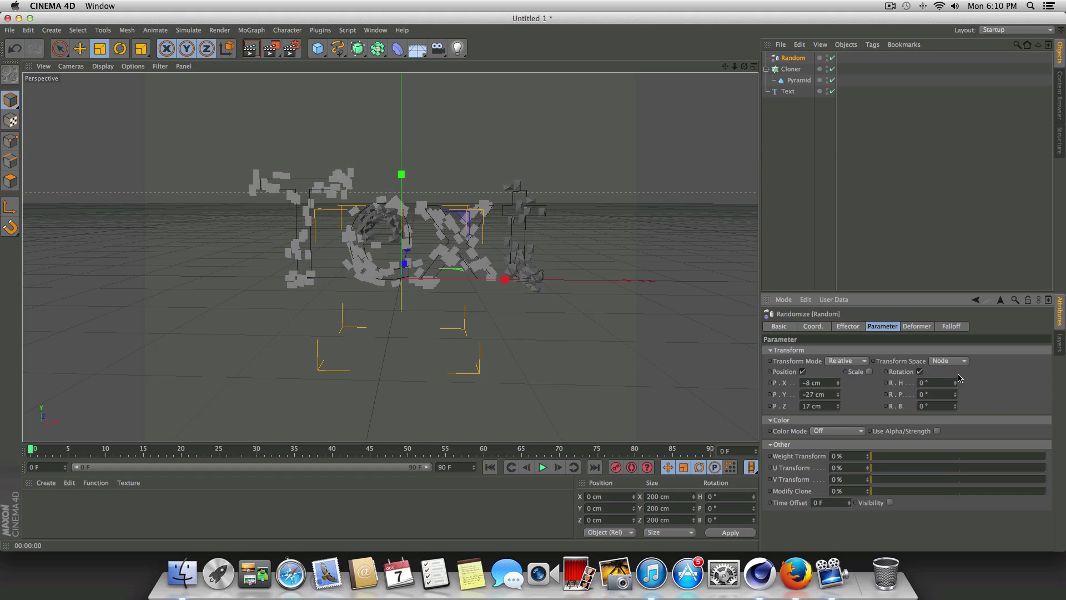
drag(955, 383, 956, 467)
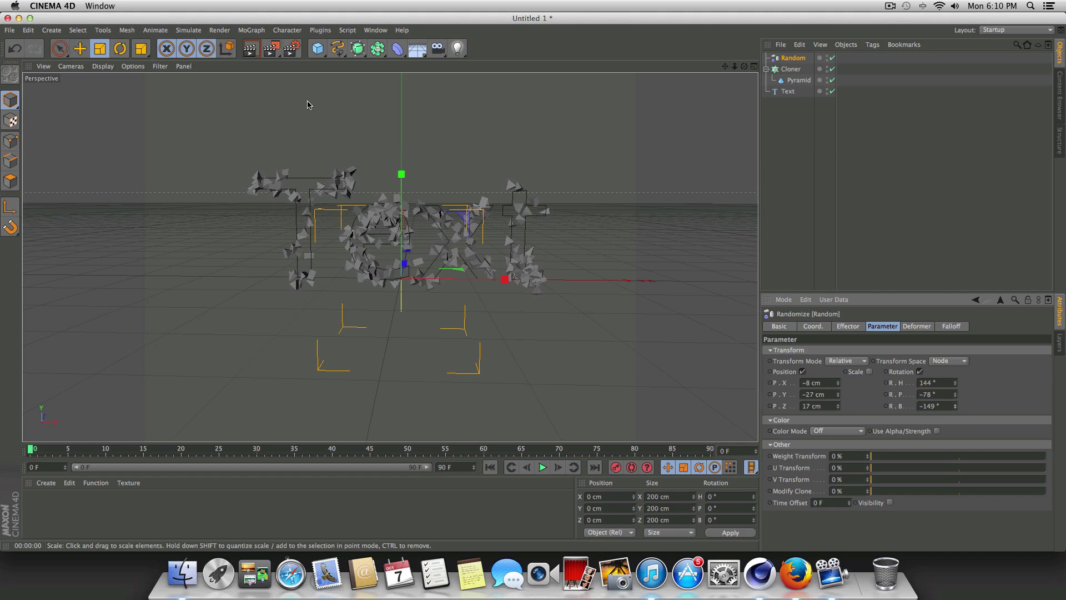
click(250, 48)
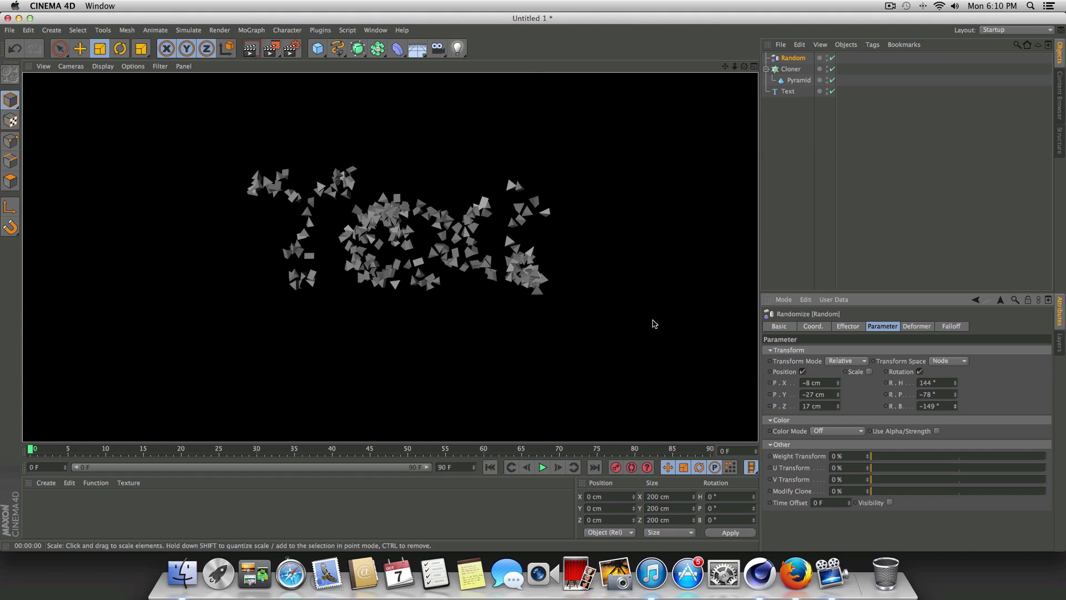
click(845, 252)
click(800, 80)
click(783, 91)
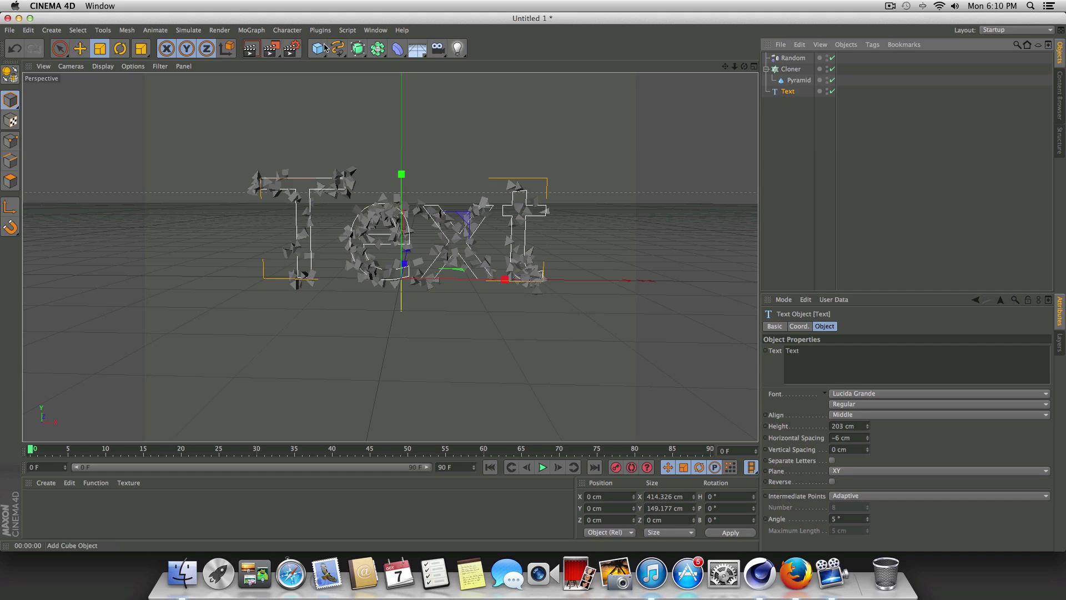
drag(317, 49, 409, 58)
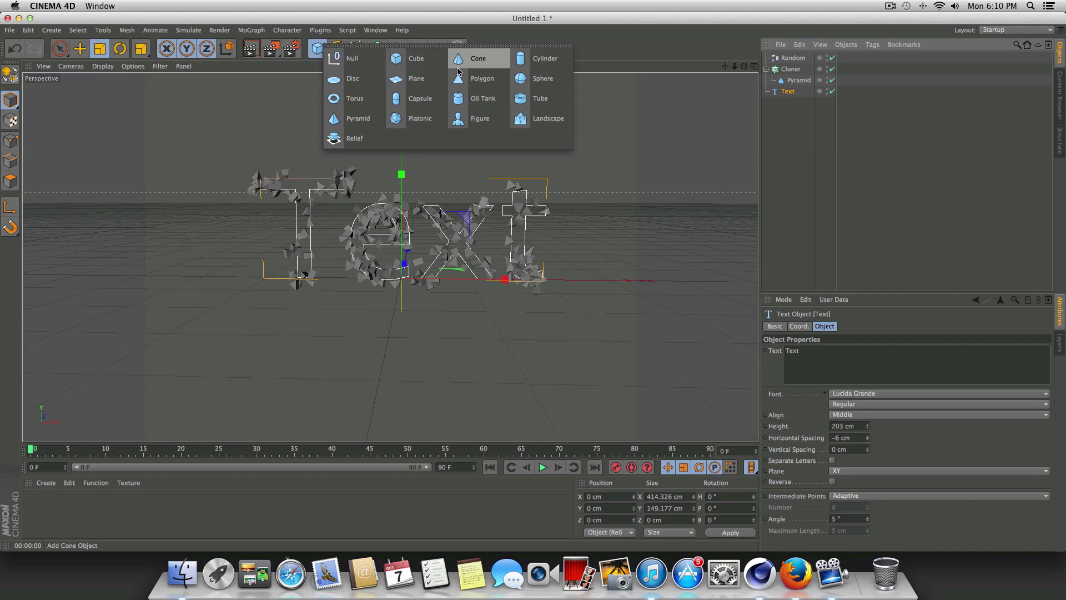
click(797, 80)
click(791, 70)
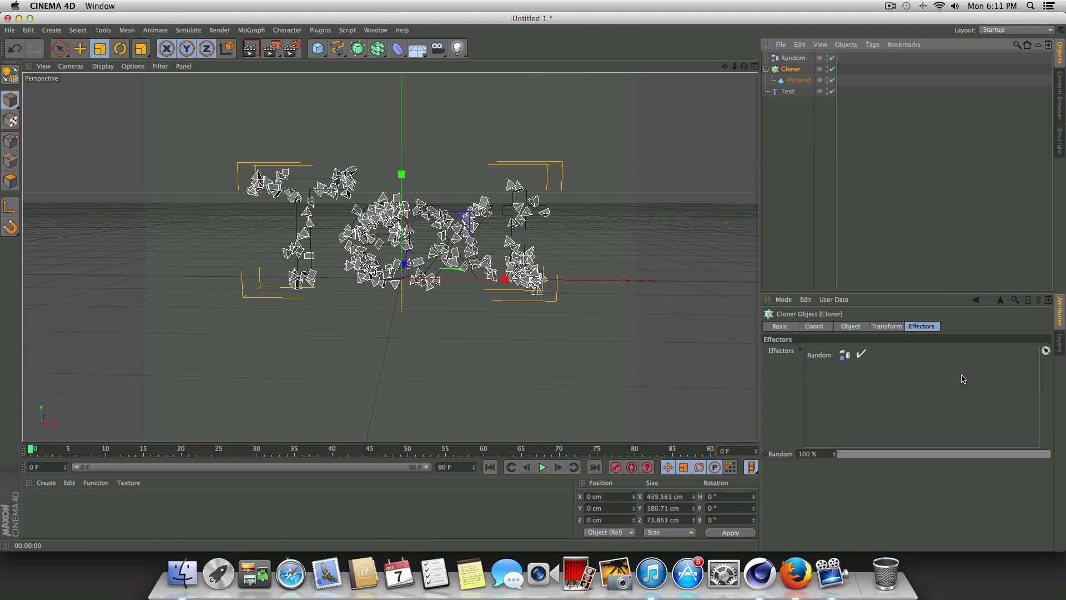
click(884, 326)
click(851, 326)
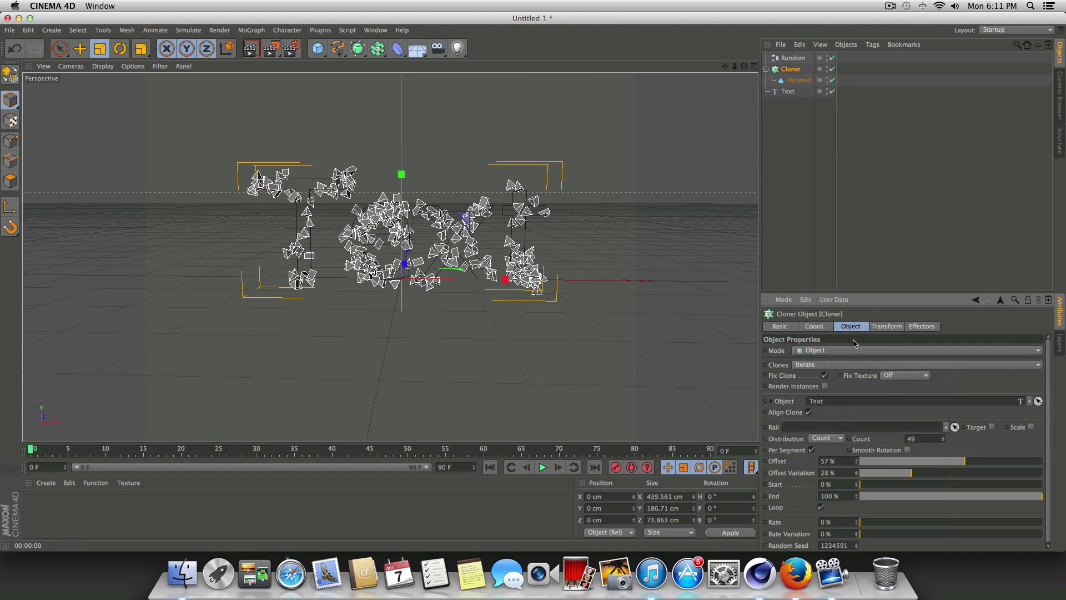
Delete the Text spline from the scene.
click(788, 94)
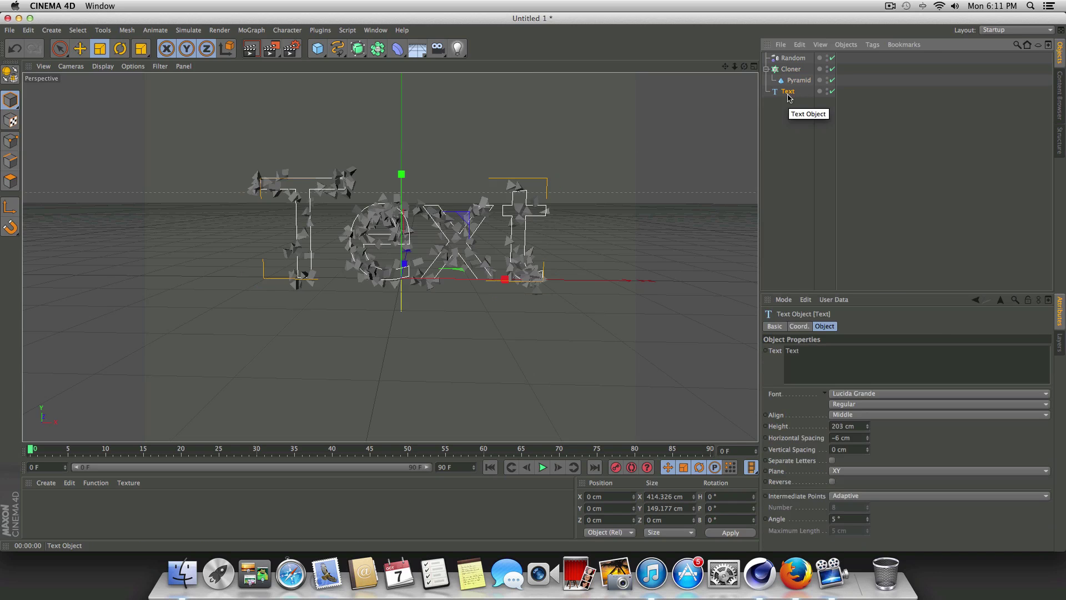
key(BackSpace)
click(797, 80)
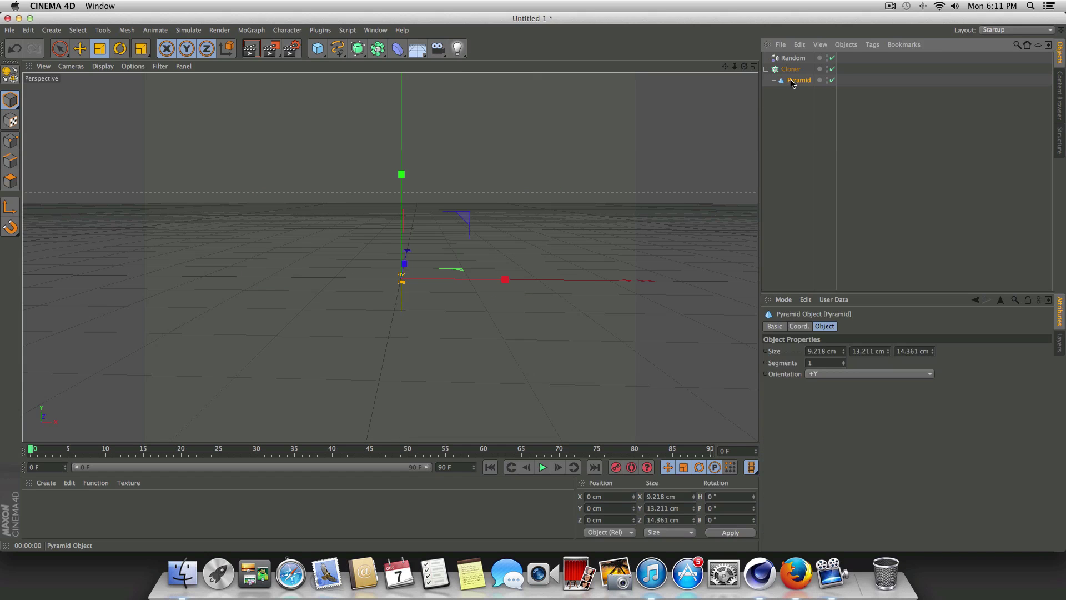
click(788, 58)
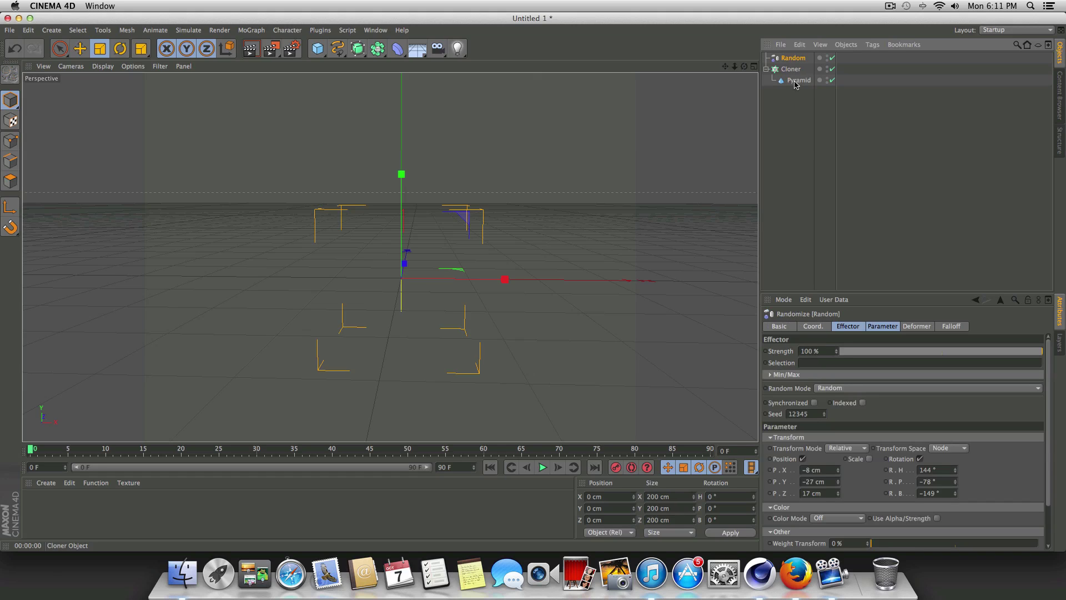
click(796, 81)
click(792, 70)
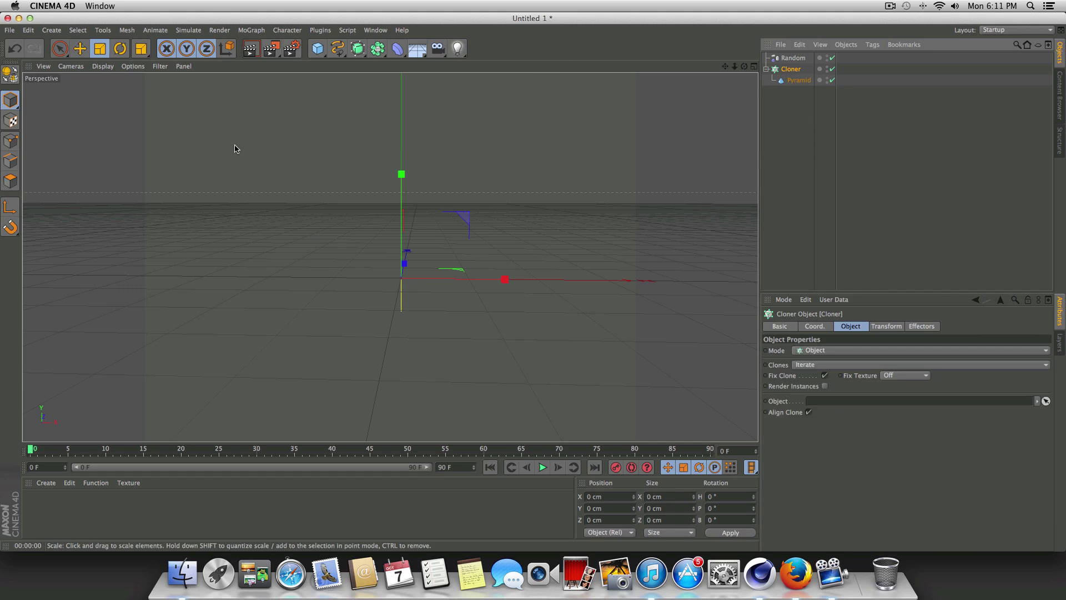
Add a cube and assign it as the Cloner's distribution object.
drag(318, 48, 411, 59)
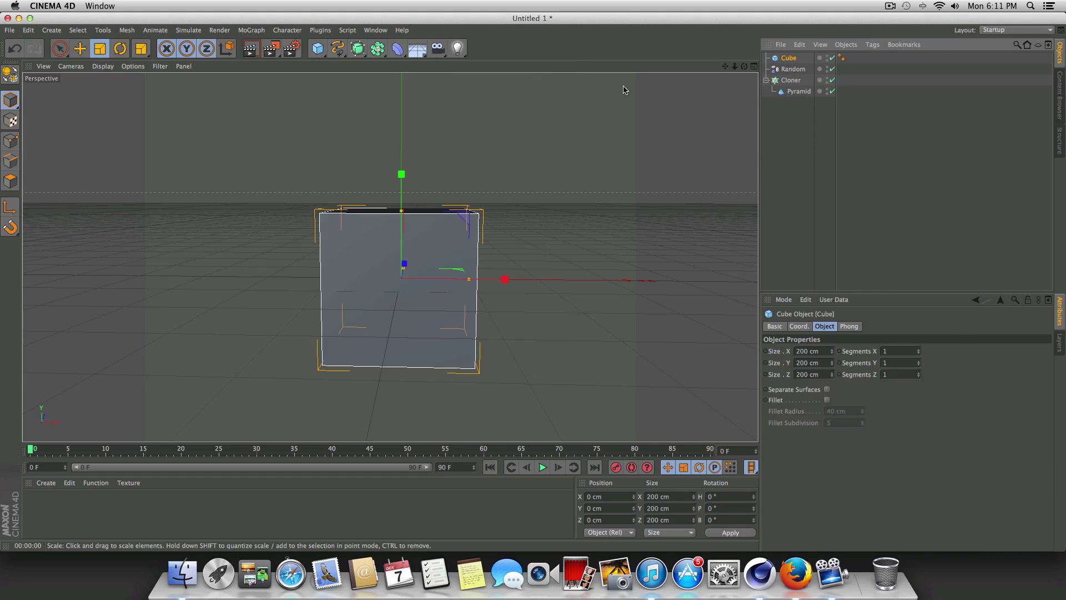
click(801, 83)
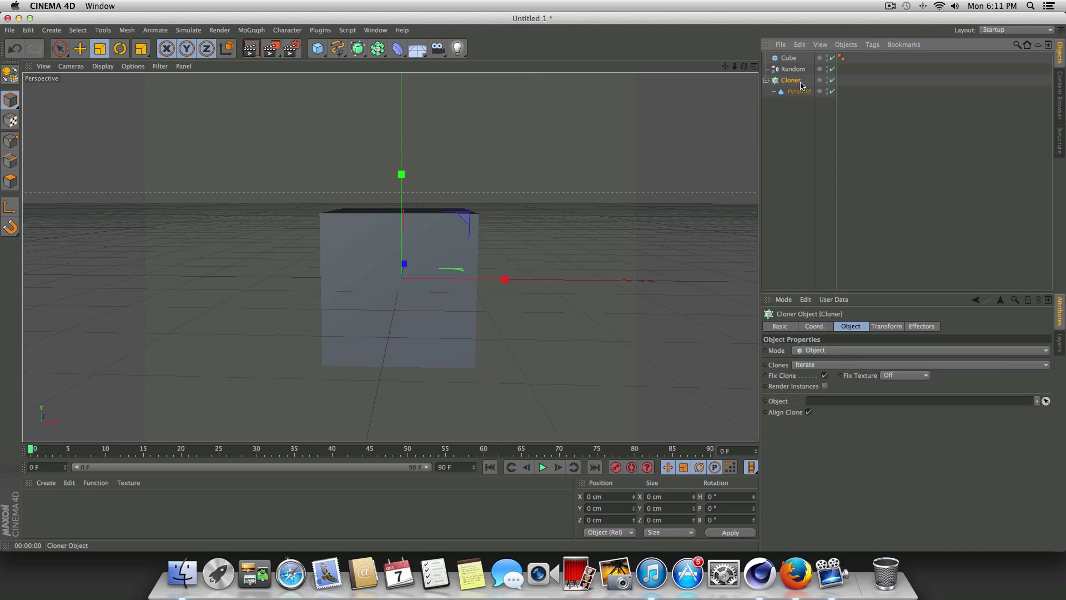
drag(887, 295, 816, 400)
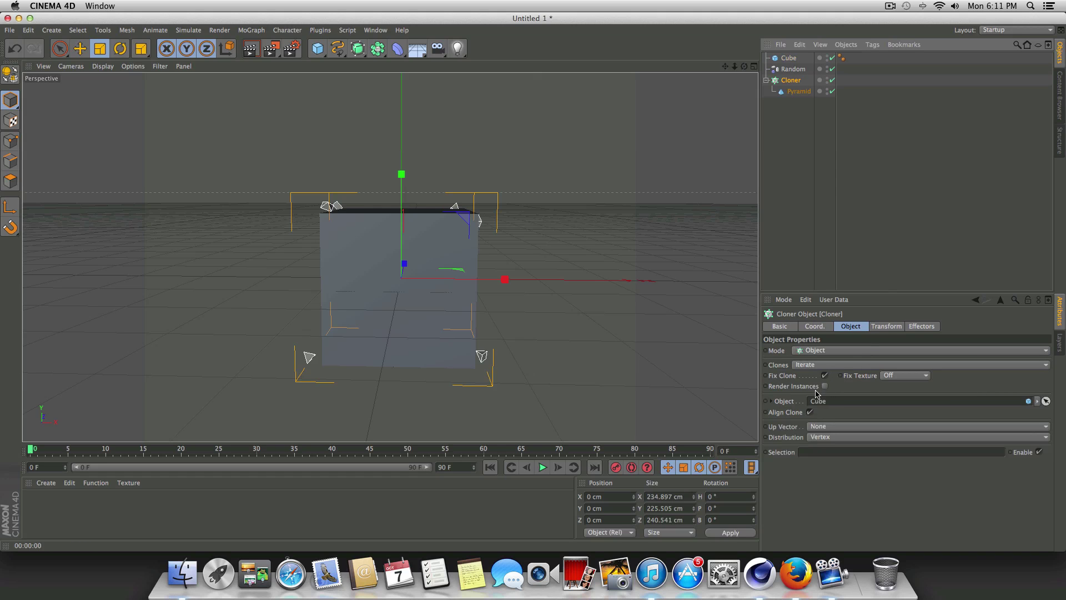
Inspect the clones at the cube's corners and hide the cube in the viewport and in renders.
mouse_move(744, 66)
mouse_down()
mouse_move(689, 95)
mouse_move(708, 81)
mouse_move(737, 233)
mouse_up()
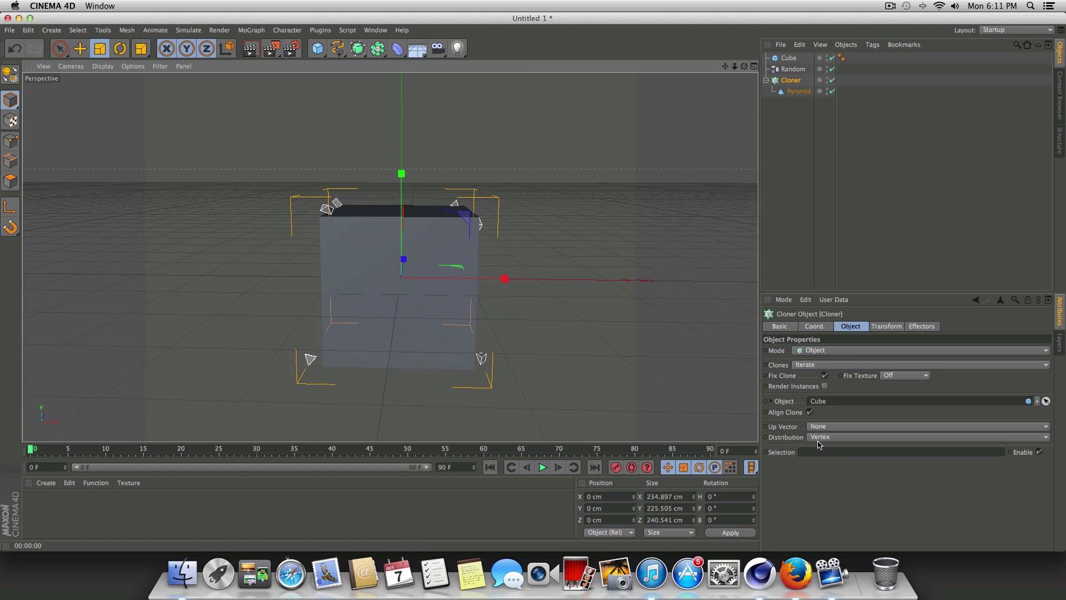
drag(744, 67, 513, 256)
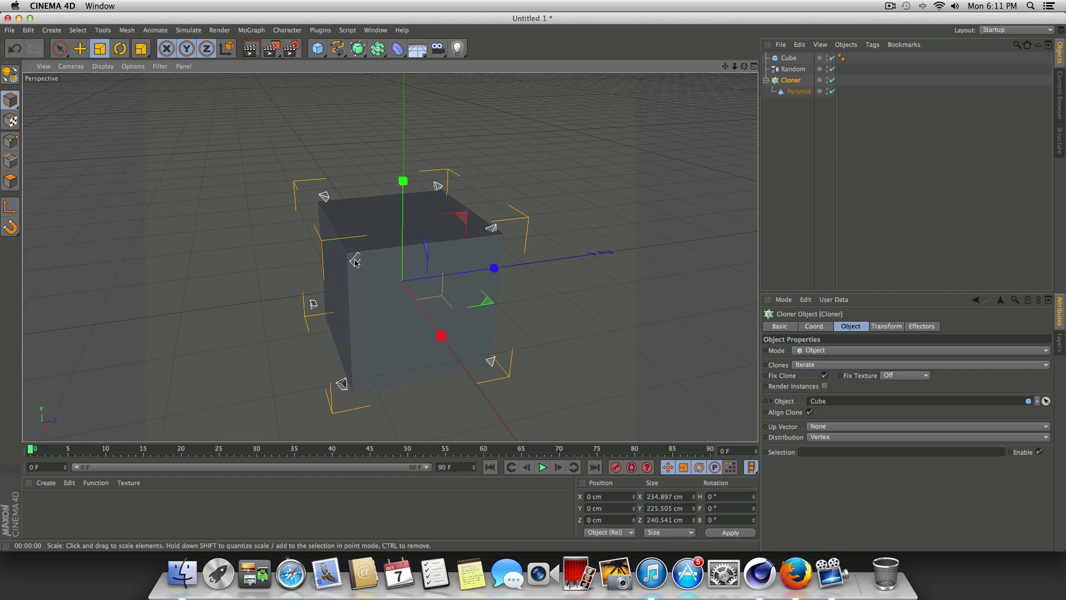
drag(743, 68, 821, 269)
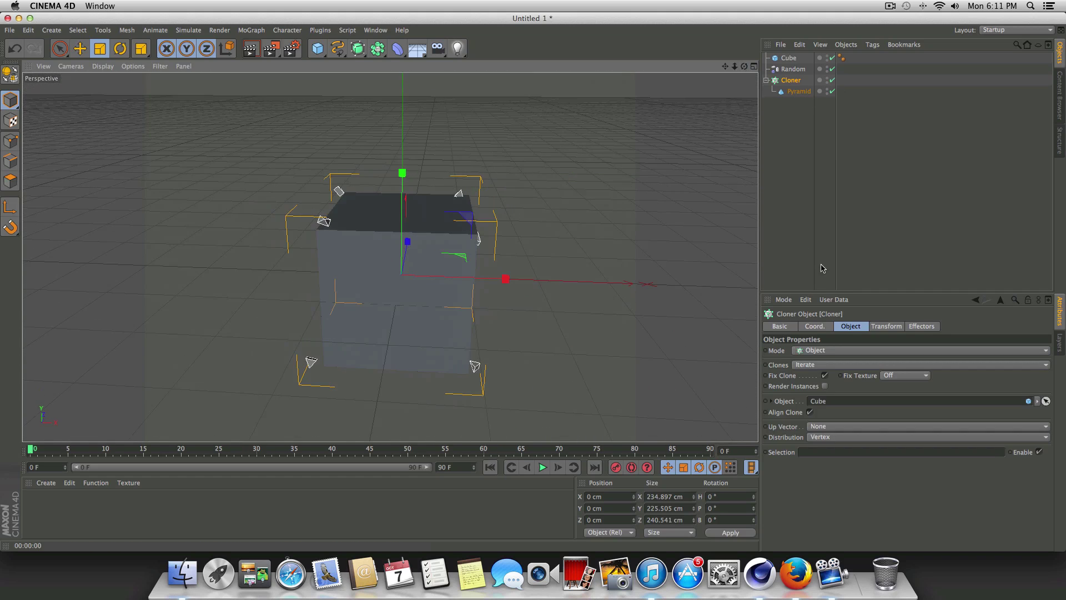
alt+double_click(827, 58)
drag(743, 67, 666, 28)
alt+drag(390, 257, 391, 257)
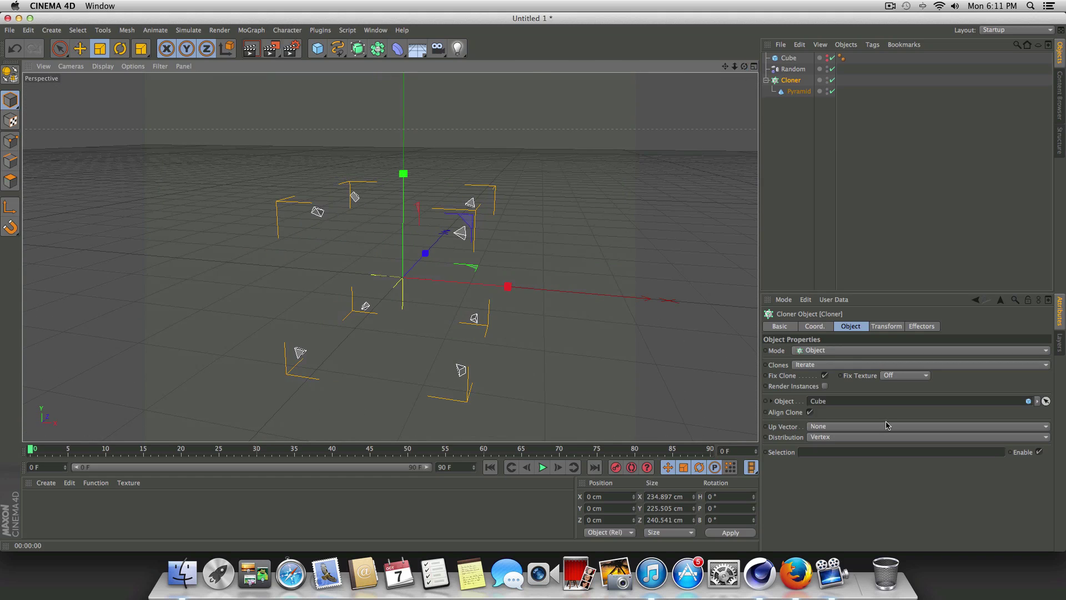
Set the Cloner's distribution to Volume with a count of 91 and a seed of 99991.
click(833, 439)
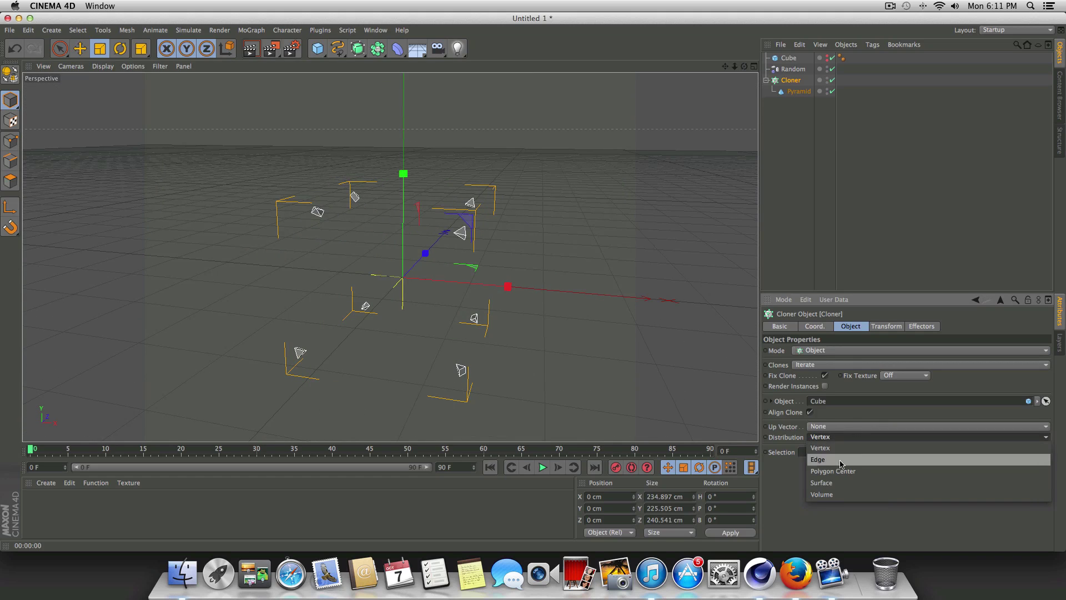
click(822, 494)
drag(745, 65, 390, 257)
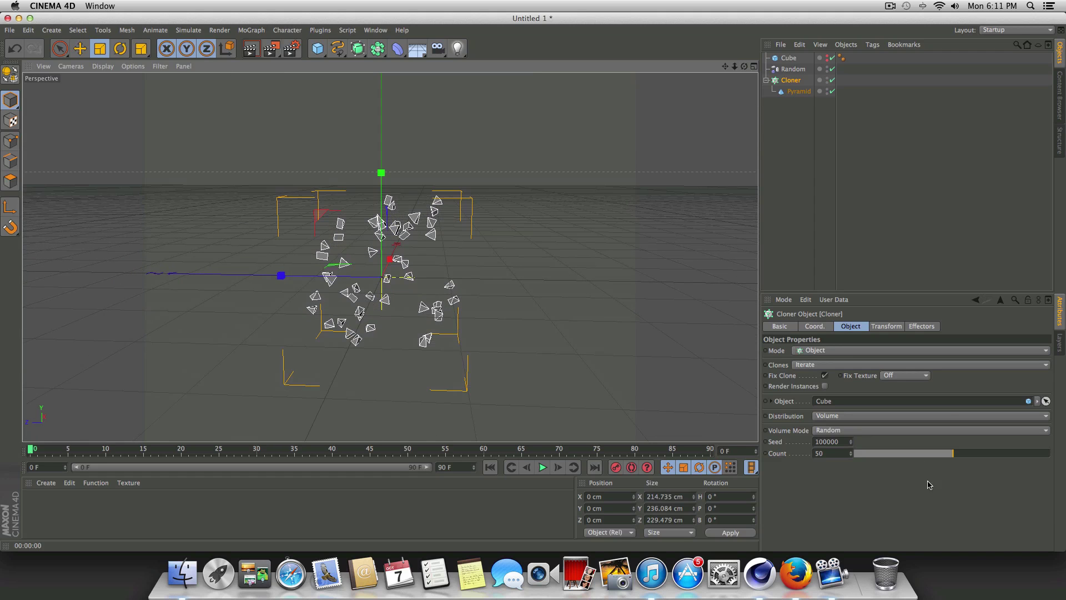
drag(955, 458, 1033, 454)
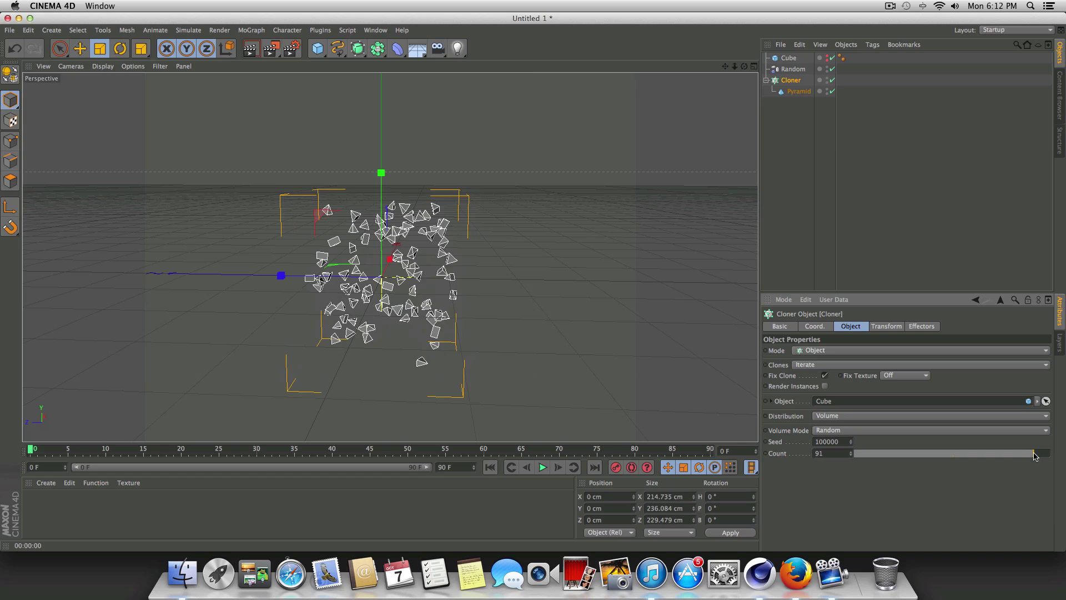
click(850, 440)
drag(853, 444, 853, 448)
Try the Surface, Polygon Center and Edge distributions on the Cloner, then return the distribution to Volume.
click(837, 417)
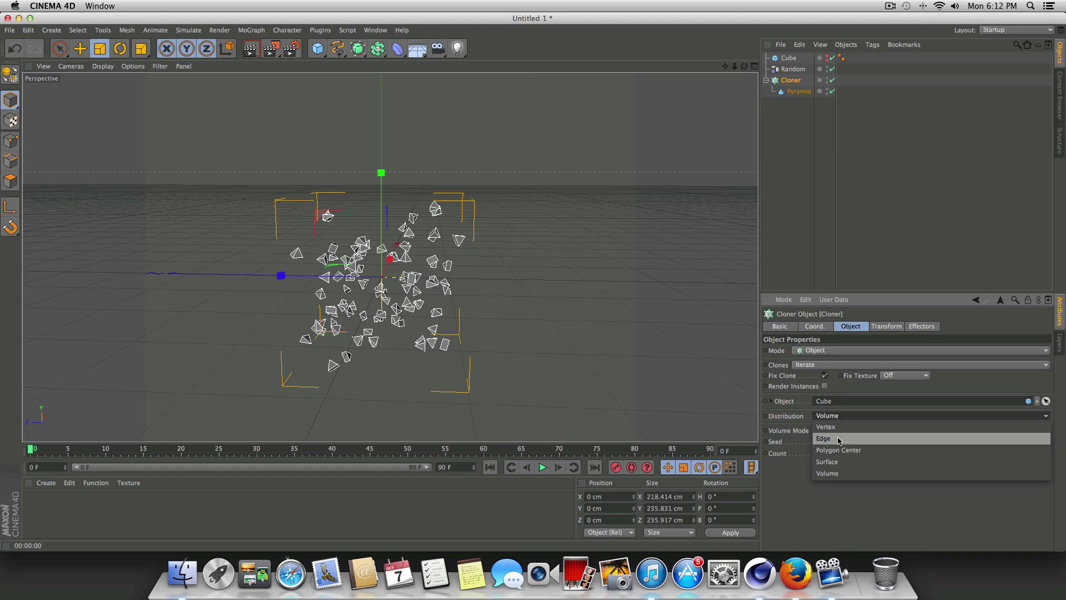
click(837, 462)
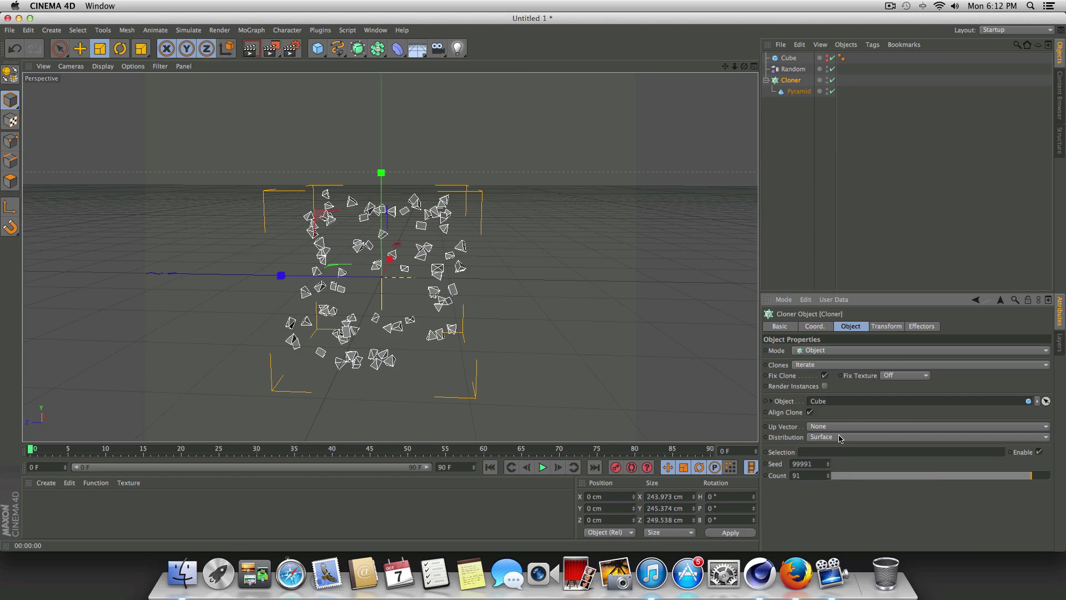
click(837, 435)
click(836, 475)
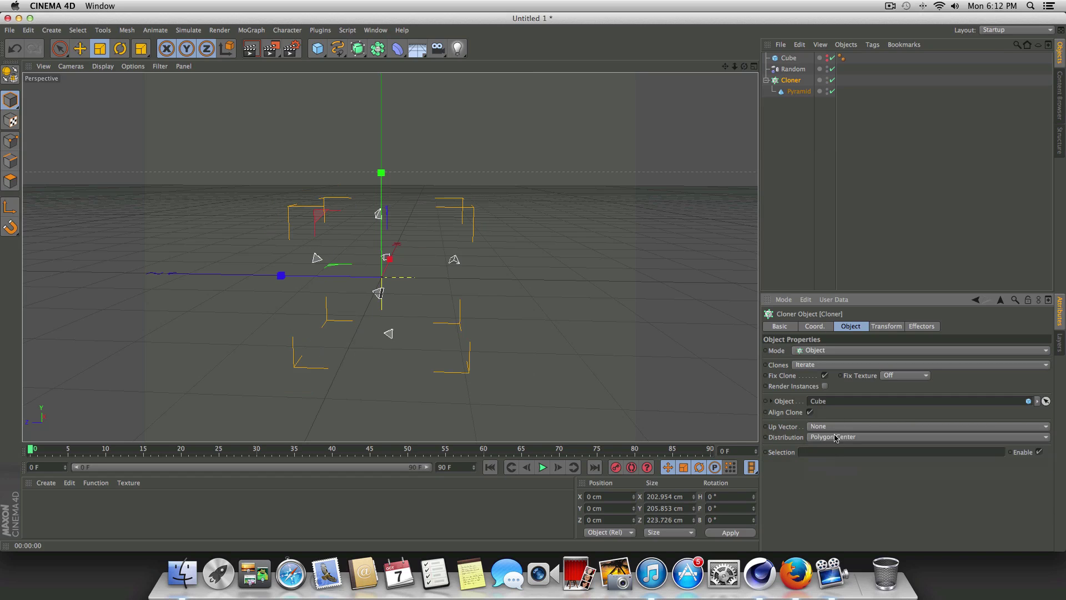
click(836, 437)
click(836, 466)
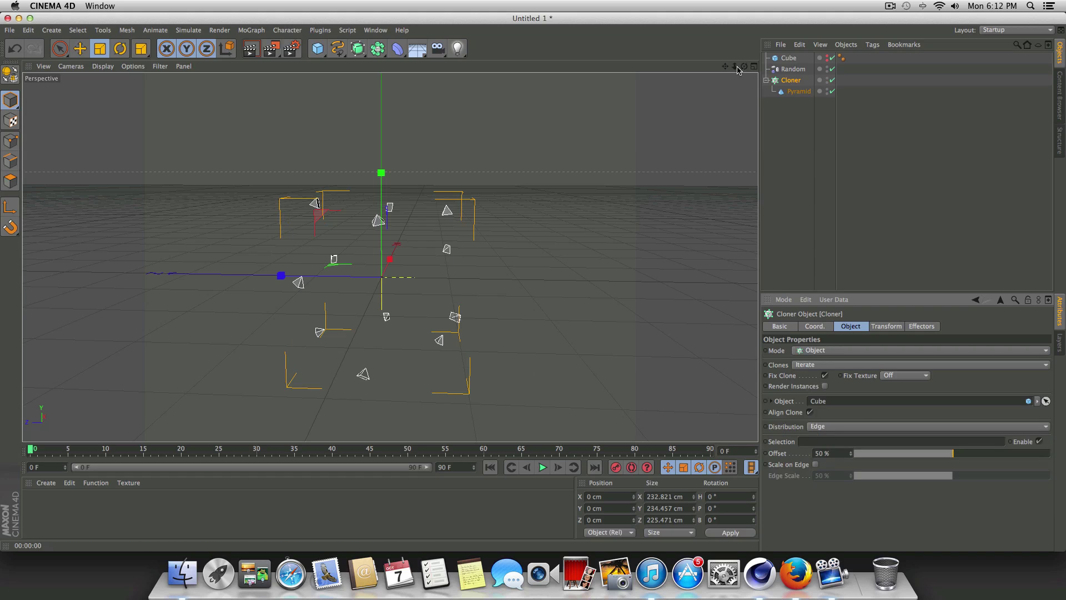
click(852, 426)
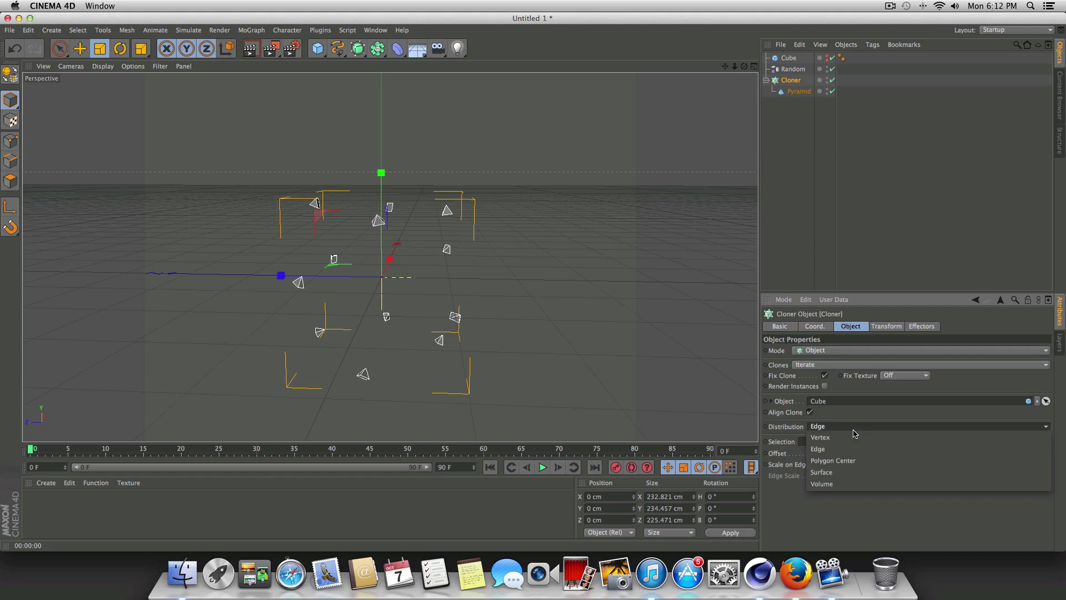
click(839, 482)
Render a viewport preview of the volume clones and set the Cloner's count to 9.
click(251, 49)
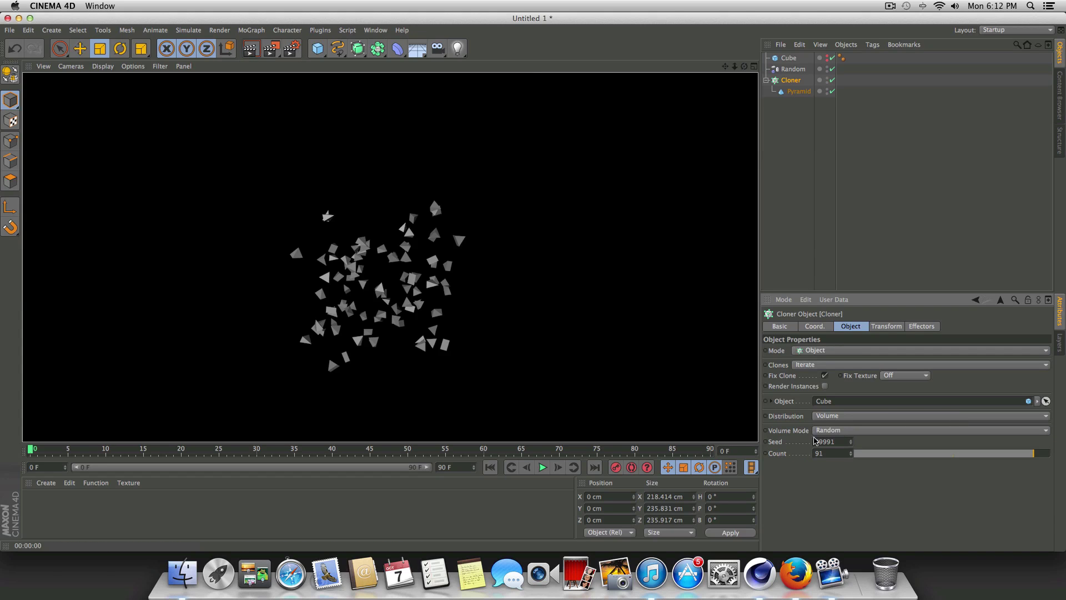
click(739, 77)
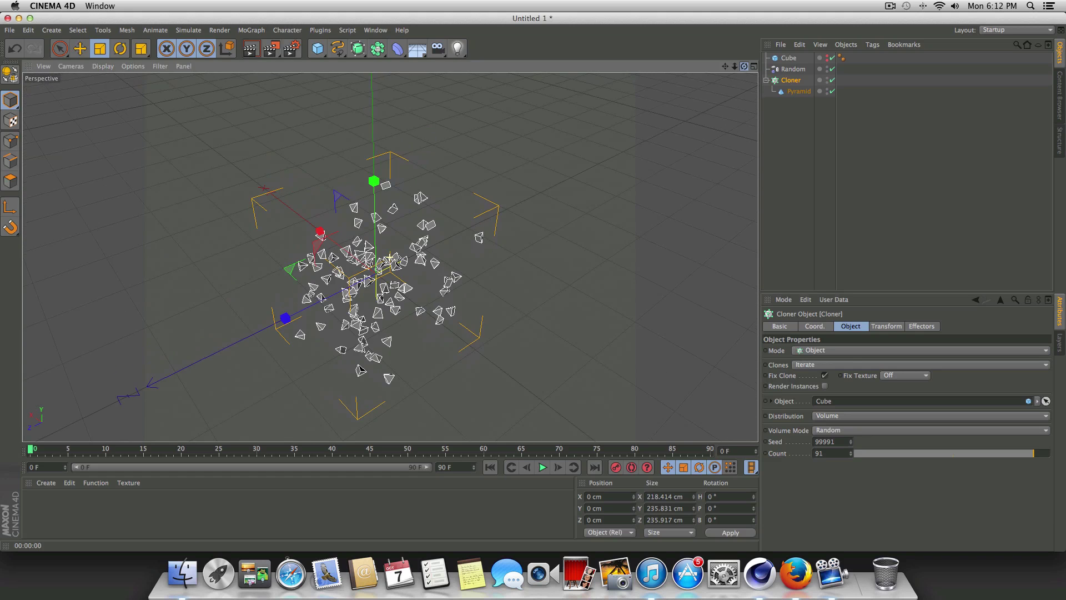
drag(984, 453, 872, 453)
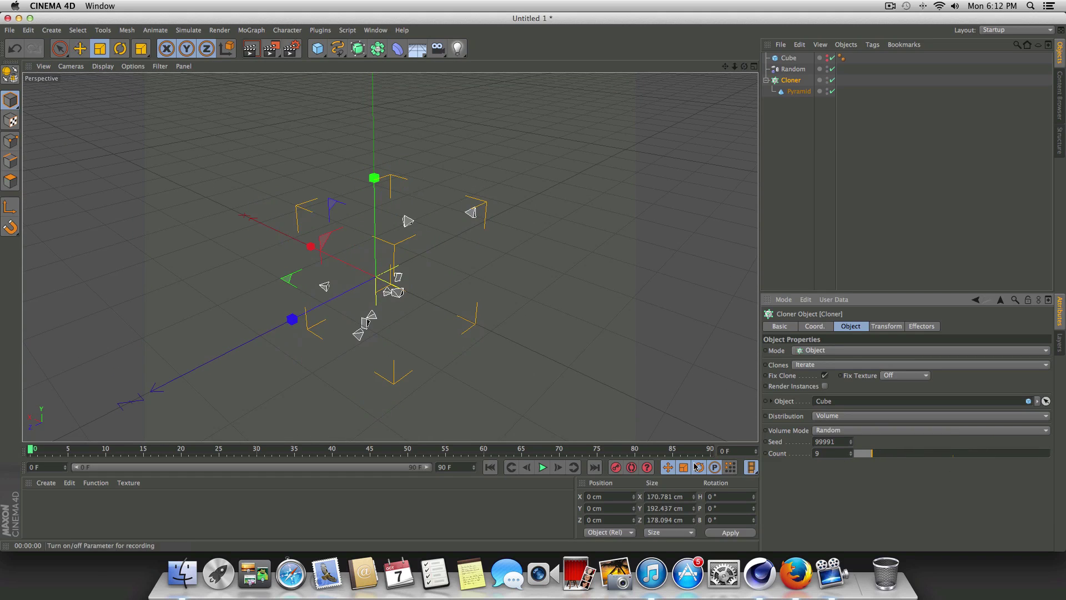
Animate the Cloner's count with keyframes of 9 at frame 0 and 100 at frame 75.
key(space)
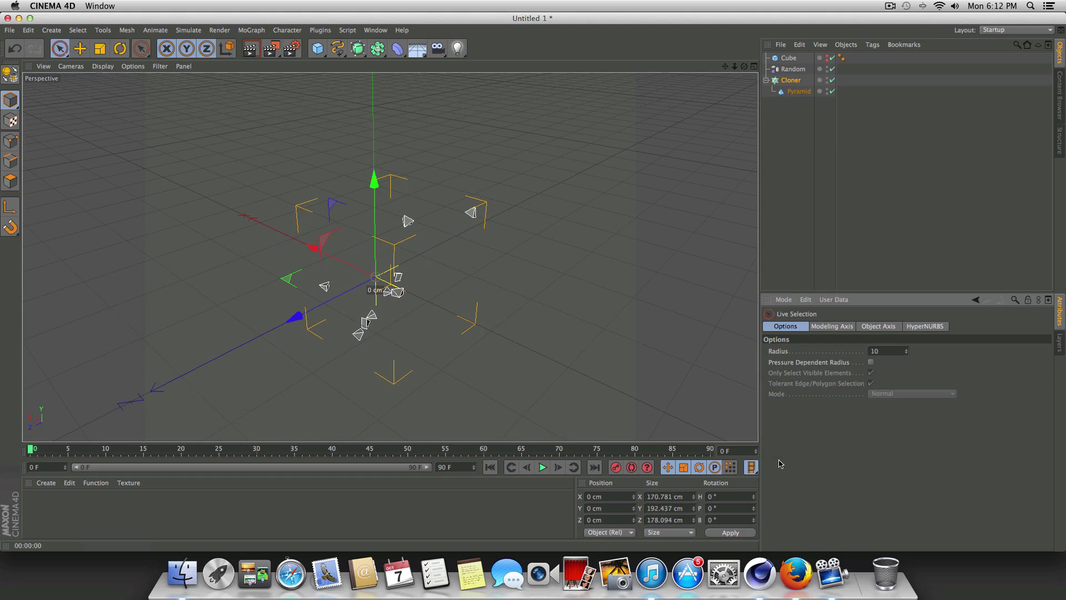
click(788, 59)
click(787, 79)
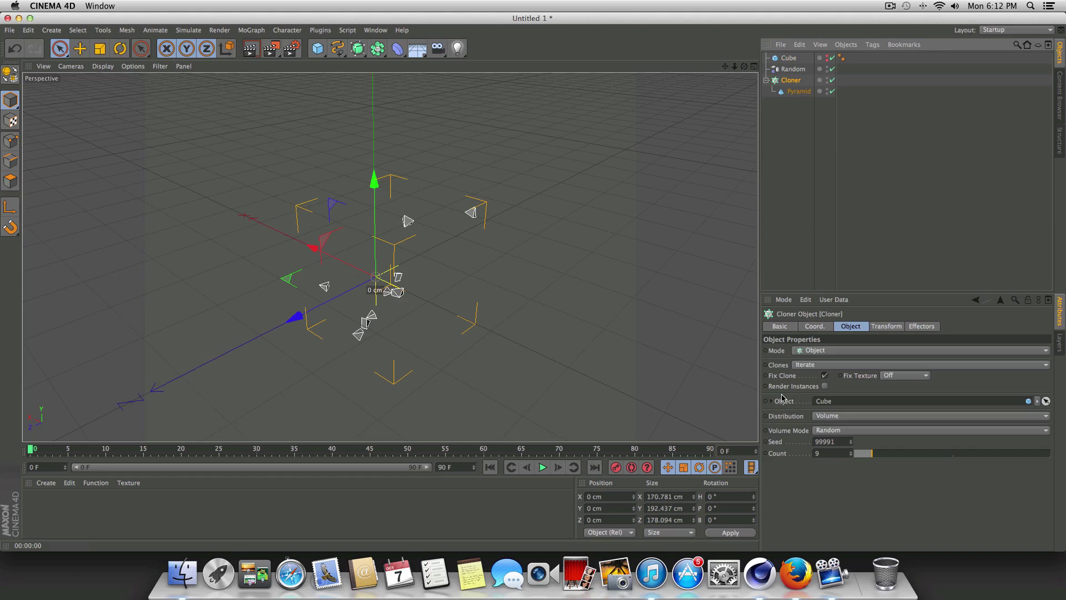
ctrl+click(766, 453)
click(597, 448)
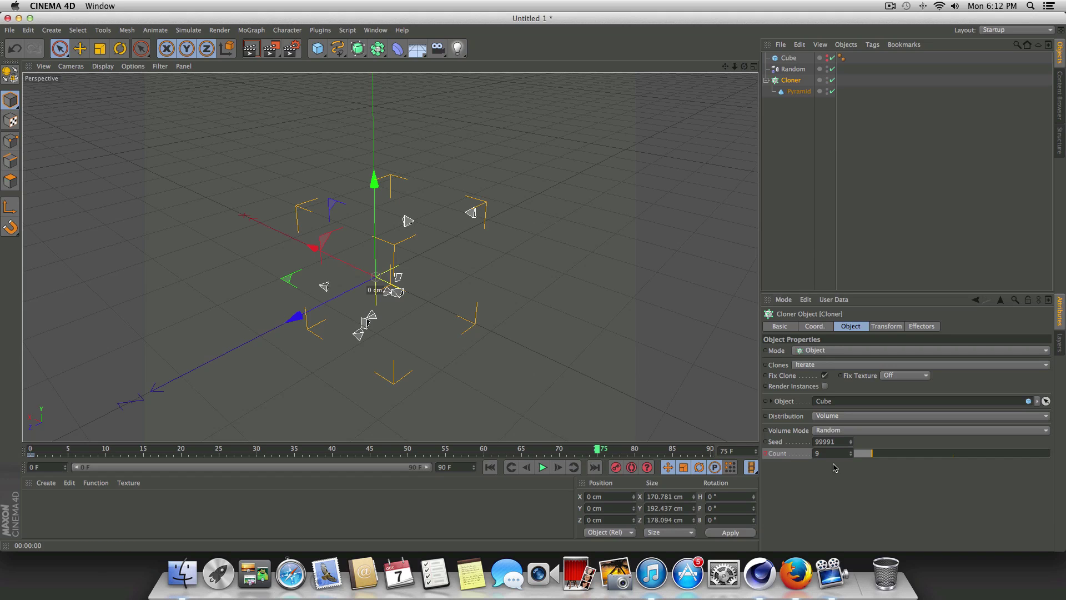
drag(873, 453, 1052, 455)
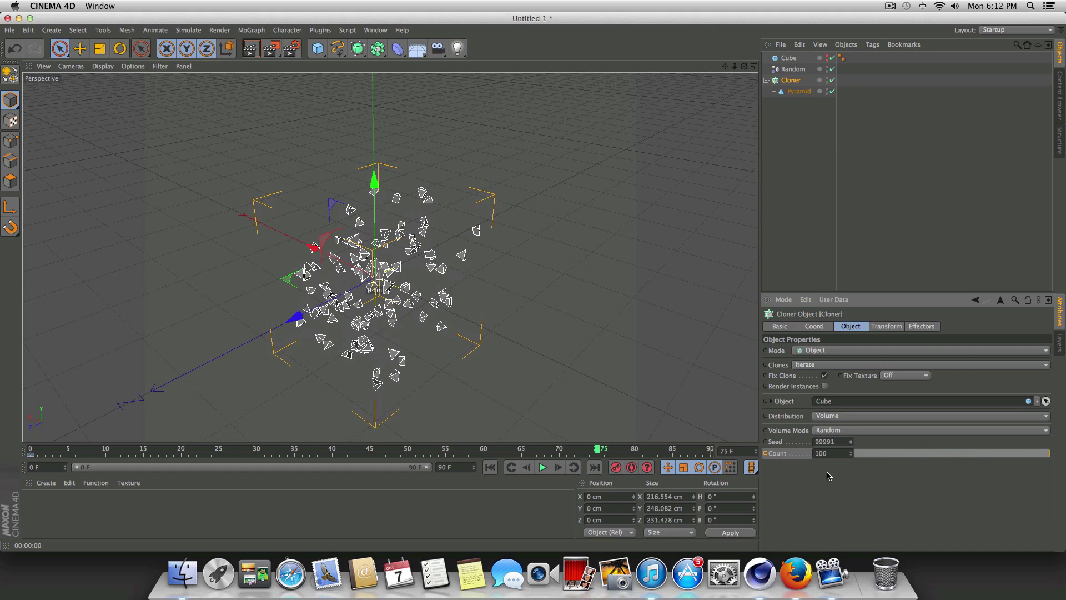
Play the count animation from the first frame and inspect the volume clones from several angles.
click(490, 467)
click(541, 469)
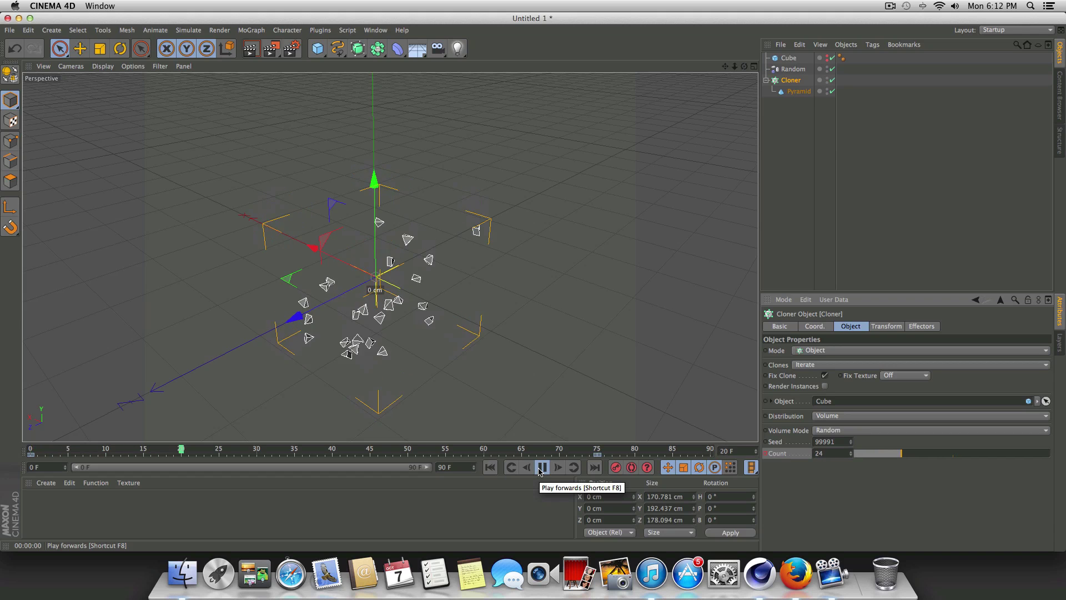
click(541, 468)
alt+drag(562, 424, 588, 384)
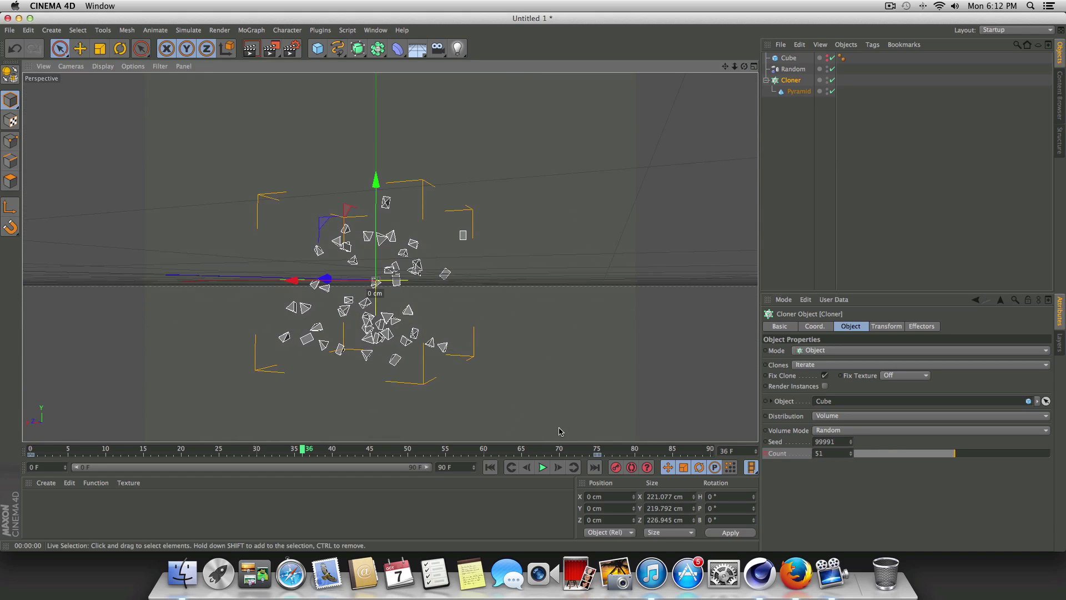
click(543, 468)
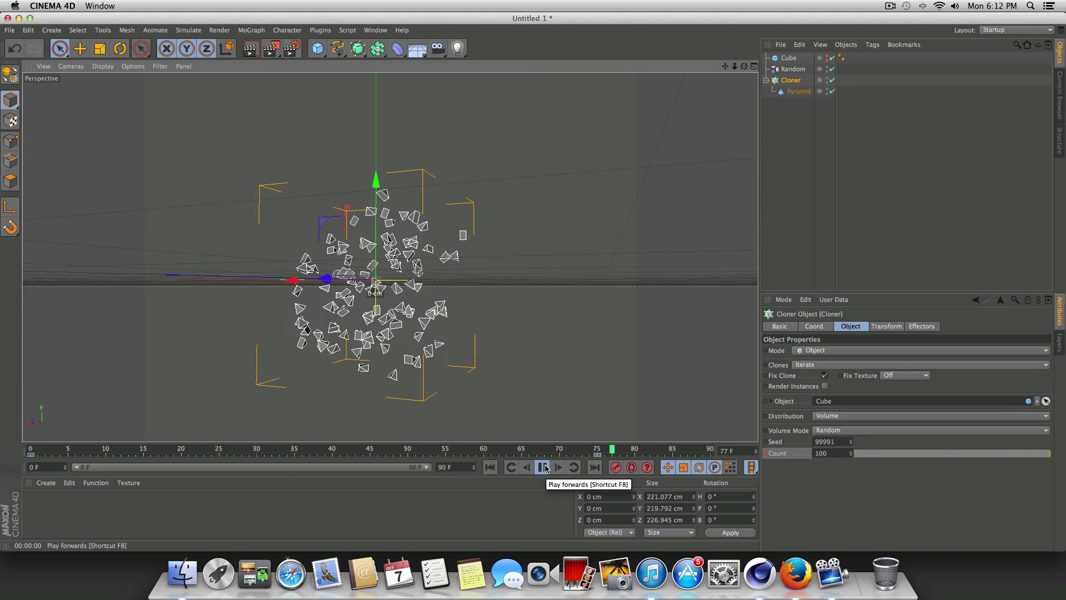
click(543, 468)
drag(744, 66, 920, 116)
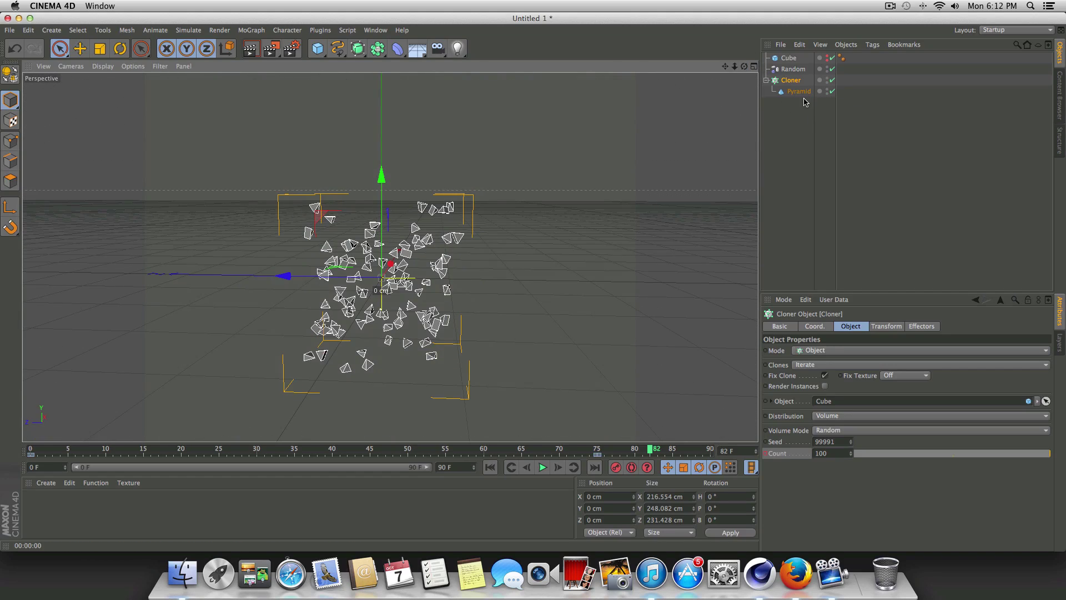